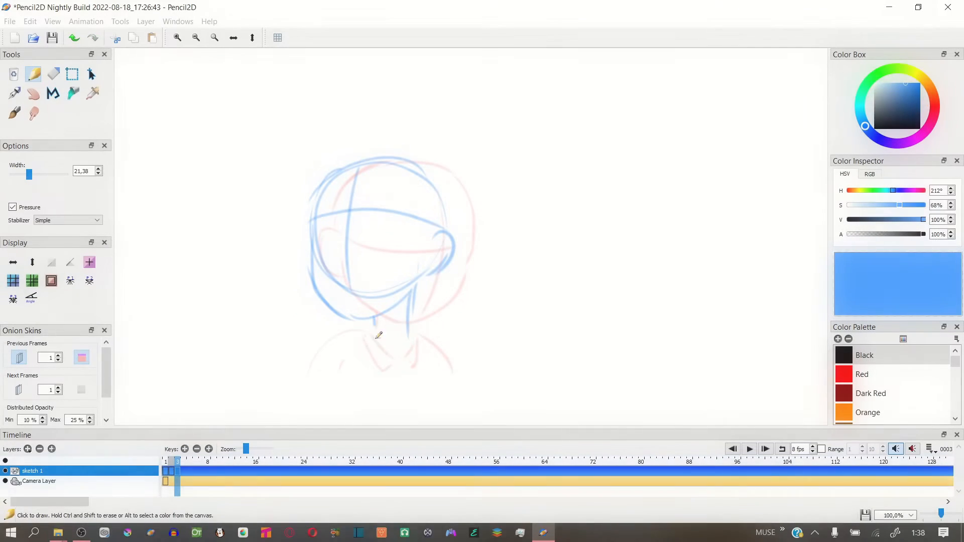
key("ctrl+z")
Sketch the shirt collar and shoulders below the neck on frame 3 with the pencil
mouse_move(400, 363)
left_mouse_down()
mouse_move(371, 377)
mouse_move(389, 336)
mouse_move(303, 399)
left_mouse_up()
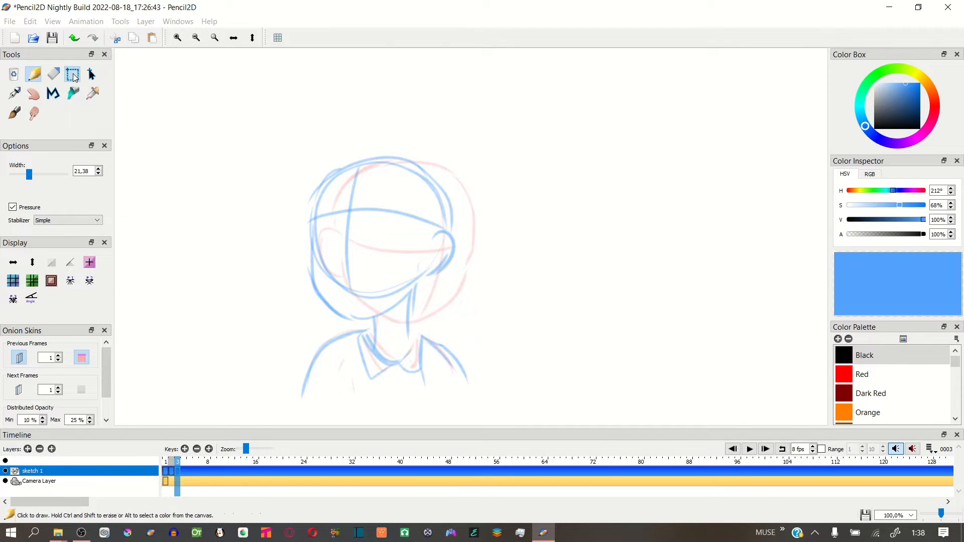
Select the whole head and shoulders sketch on frame 3 and add a new keyframe at frame 4
left_click(72, 74)
left_click_drag(240, 116, 513, 412)
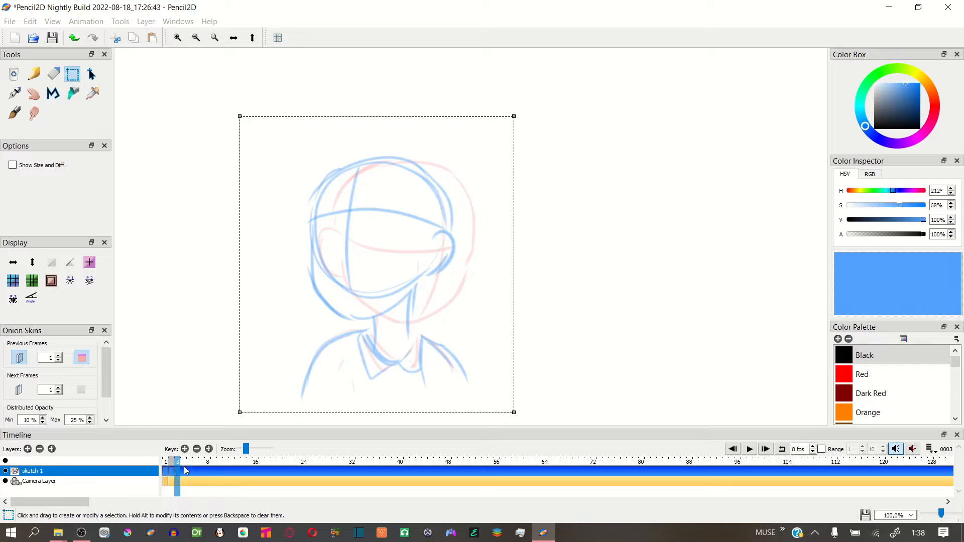
left_click(185, 449)
Try to paste the head sketch into frame 4
left_click(91, 74)
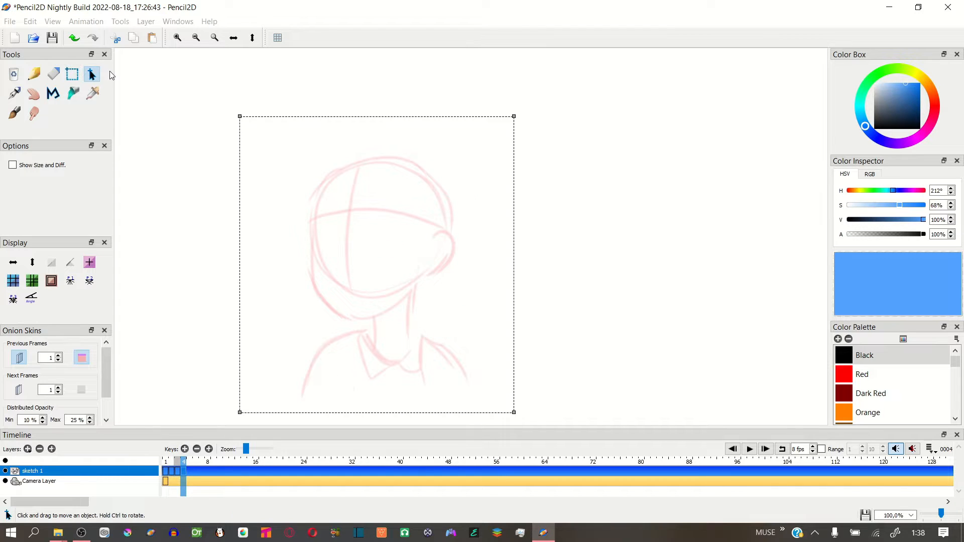
left_click(183, 472)
key("ctrl+v")
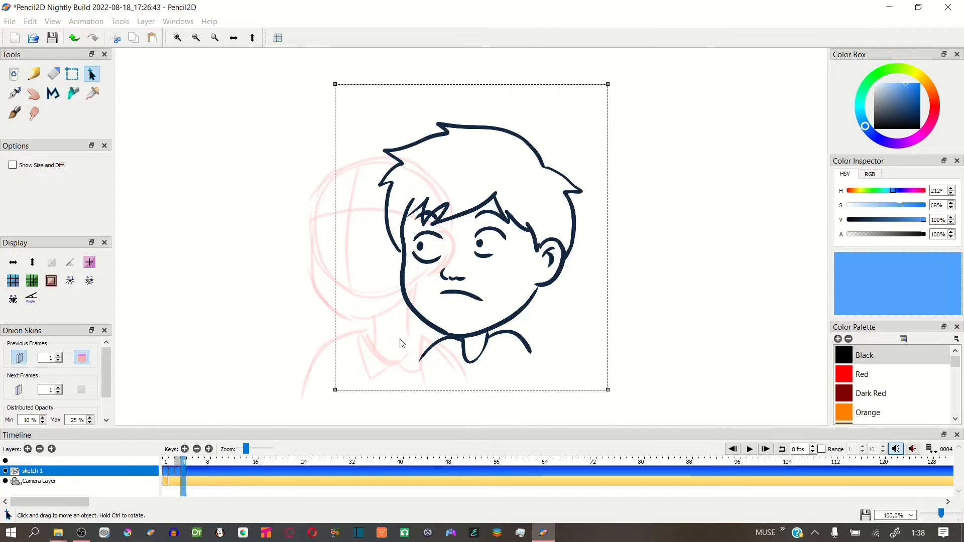
key("ctrl+z")
Copy the head and shoulders sketch from frame 3 into frame 4, narrow it slightly from the face side, and deselect it
left_click(176, 472)
left_click(72, 74)
left_click_drag(229, 107, 516, 404)
key("ctrl+c")
left_click(184, 472)
key("ctrl+v")
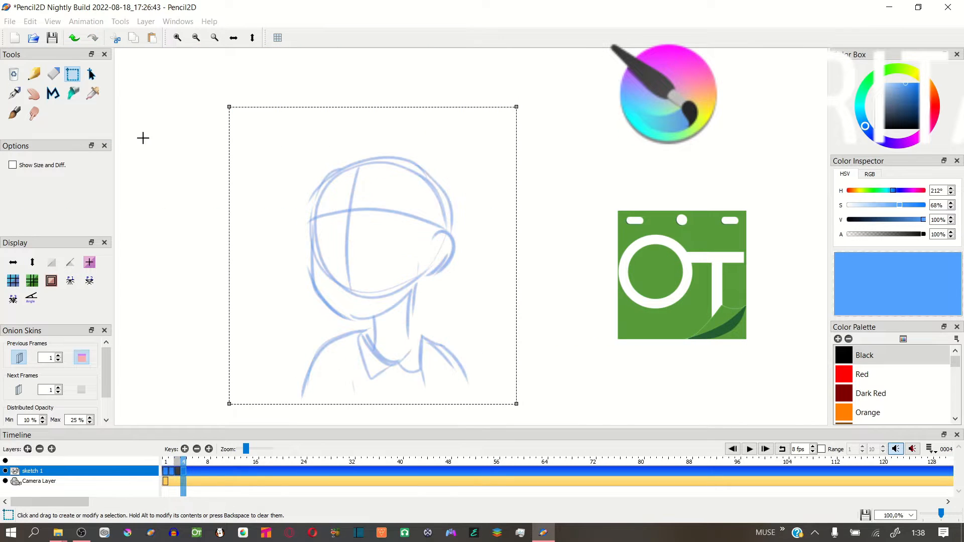
key("v")
left_click(542, 330)
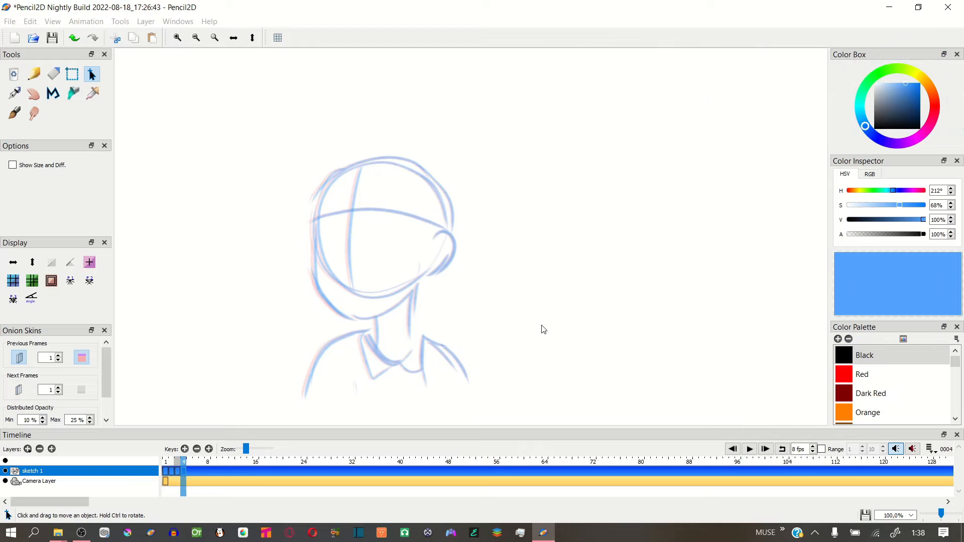
Loop the playback over the range of frames 1 to 8 and play the animation
left_click(170, 463)
left_click(781, 449)
left_click(821, 449)
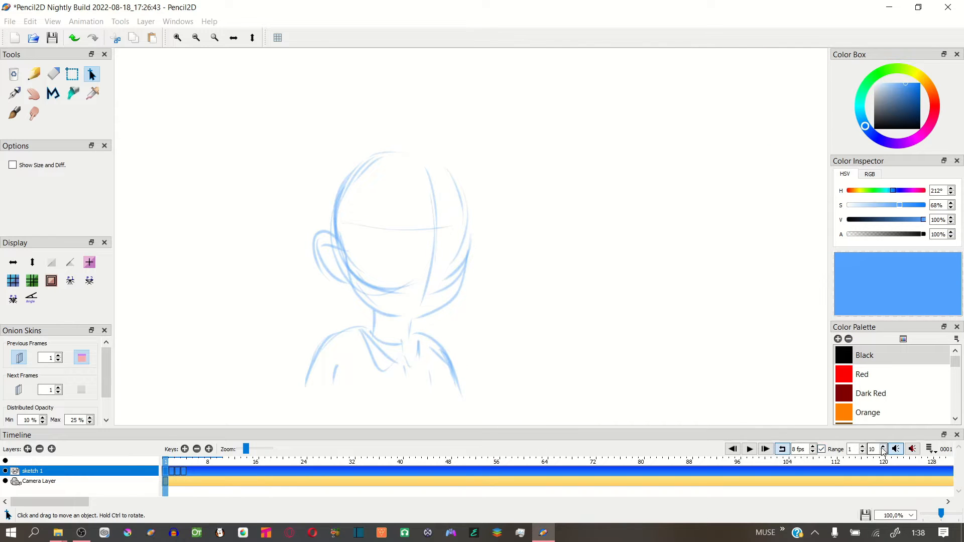
left_click(749, 449)
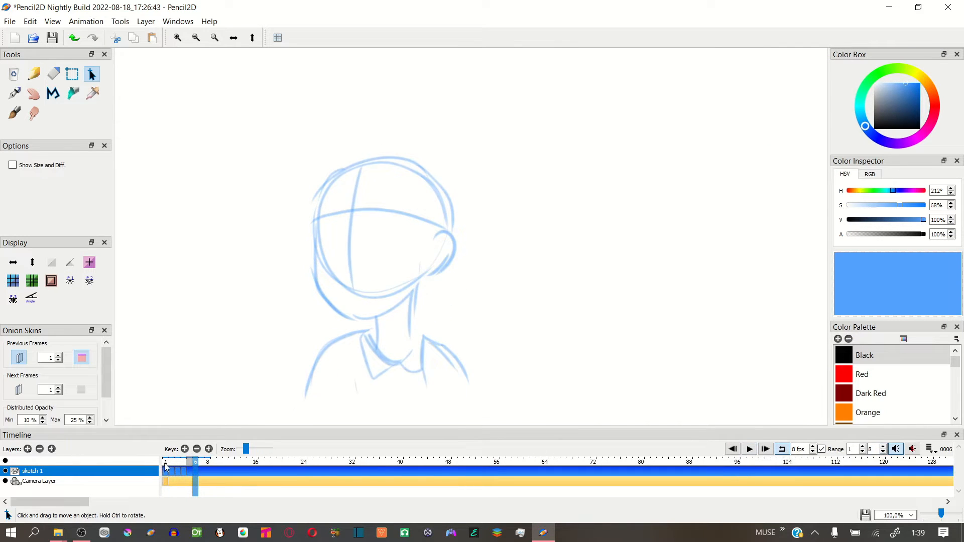
Sketch the eyebrows, eyes, nose and mouth on the head in frame 1 with the pencil
left_click(34, 75)
scroll(384, 220, "down", 1)
scroll(411, 241, "up", 2)
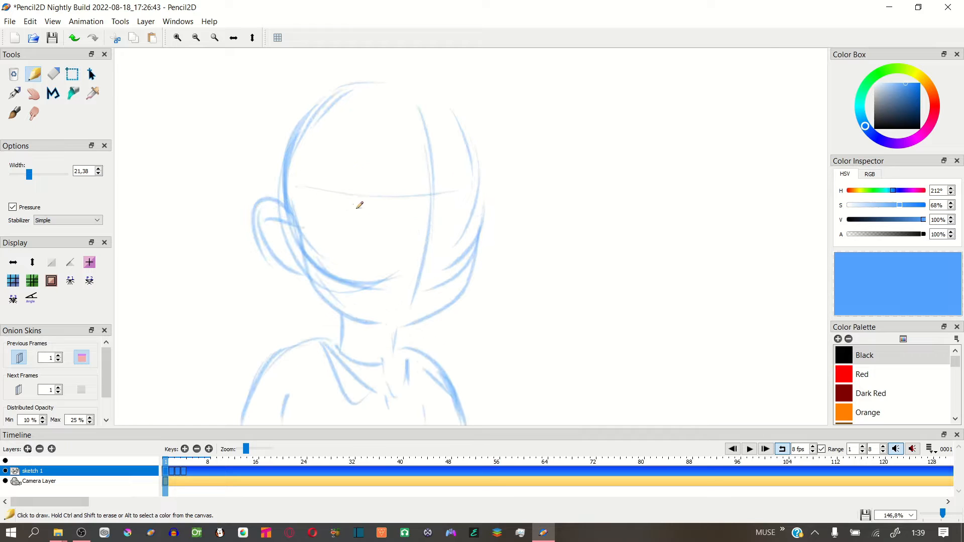
left_click_drag(347, 206, 476, 203)
mouse_move(357, 231)
left_mouse_down()
mouse_move(389, 224)
mouse_move(395, 250)
mouse_move(374, 252)
left_mouse_up()
left_click_drag(436, 224, 462, 235)
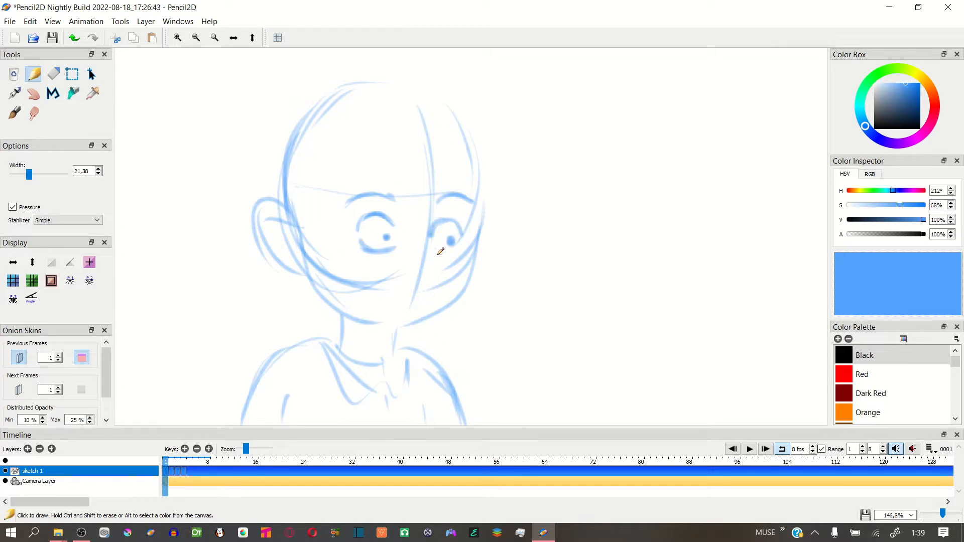
left_click_drag(388, 296, 424, 294)
left_click_drag(436, 257, 425, 272)
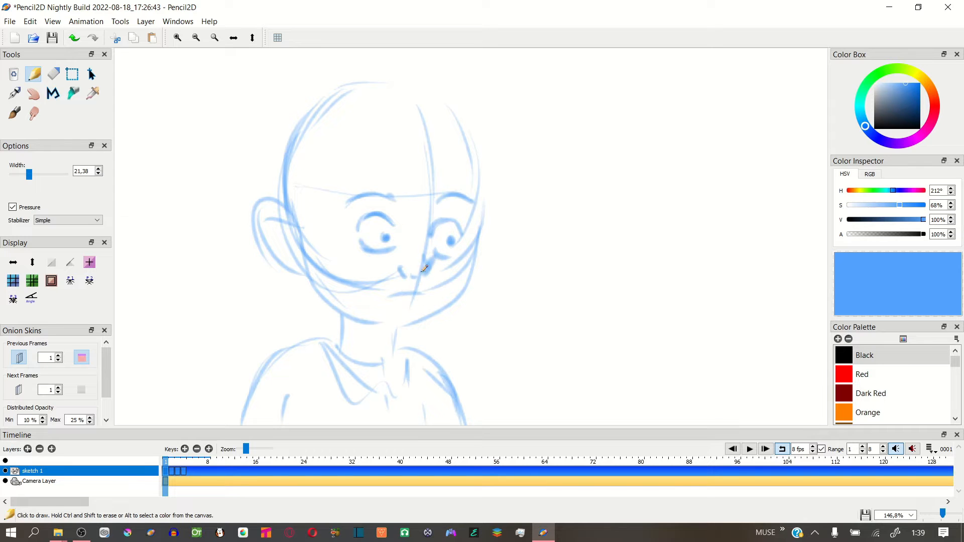
Sketch the pointed bangs and the outer hair outline with loose tips around the head in frame 1
left_click_drag(293, 209, 364, 140)
mouse_move(365, 133)
left_mouse_down()
mouse_move(406, 173)
mouse_move(474, 202)
left_mouse_up()
key("space")
left_click_drag(479, 219, 477, 260)
mouse_move(310, 118)
left_mouse_down()
mouse_move(247, 176)
mouse_move(235, 236)
left_mouse_up()
mouse_move(240, 238)
left_mouse_down()
mouse_move(240, 338)
mouse_move(263, 350)
left_mouse_up()
left_click_drag(269, 324, 309, 362)
mouse_move(318, 111)
left_mouse_down()
mouse_move(471, 144)
mouse_move(498, 226)
left_mouse_up()
mouse_move(483, 233)
left_mouse_down()
mouse_move(511, 287)
mouse_move(475, 318)
left_mouse_up()
key("space")
left_click_drag(501, 294, 507, 261)
Sketch half-closed eyes, eyebrows, nose and mouth on the head in frame 2, following the onion skin
left_click(172, 471)
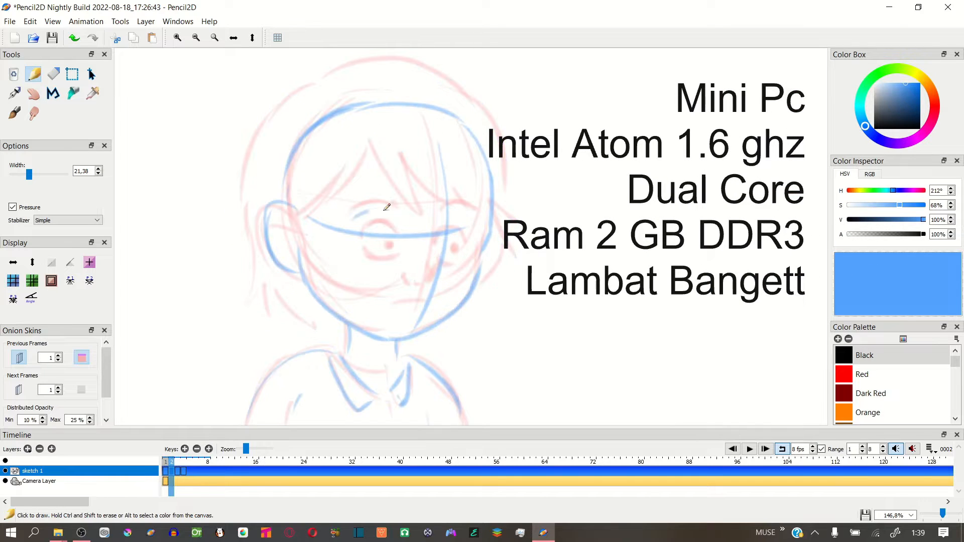
mouse_move(398, 221)
left_mouse_down()
mouse_move(372, 244)
mouse_move(354, 236)
mouse_move(381, 251)
left_mouse_up()
left_click_drag(360, 249, 395, 261)
mouse_move(438, 222)
left_mouse_down()
mouse_move(473, 221)
mouse_move(468, 238)
left_mouse_up()
left_click_drag(445, 251, 446, 253)
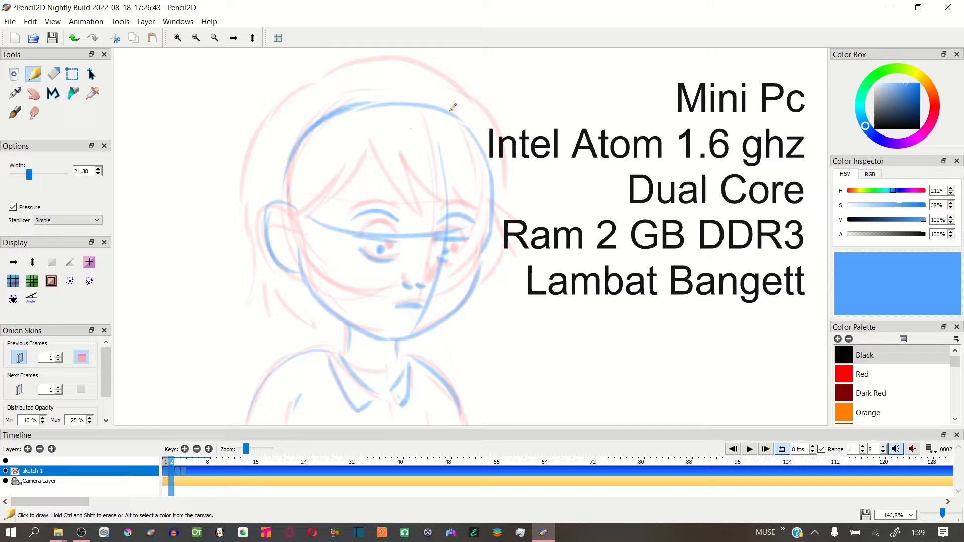
Sketch the bangs and the outer hair outline with its side tips on the head in frame 2
mouse_move(298, 210)
left_mouse_down()
mouse_move(342, 187)
mouse_move(322, 219)
left_mouse_up()
left_click_drag(375, 153, 432, 225)
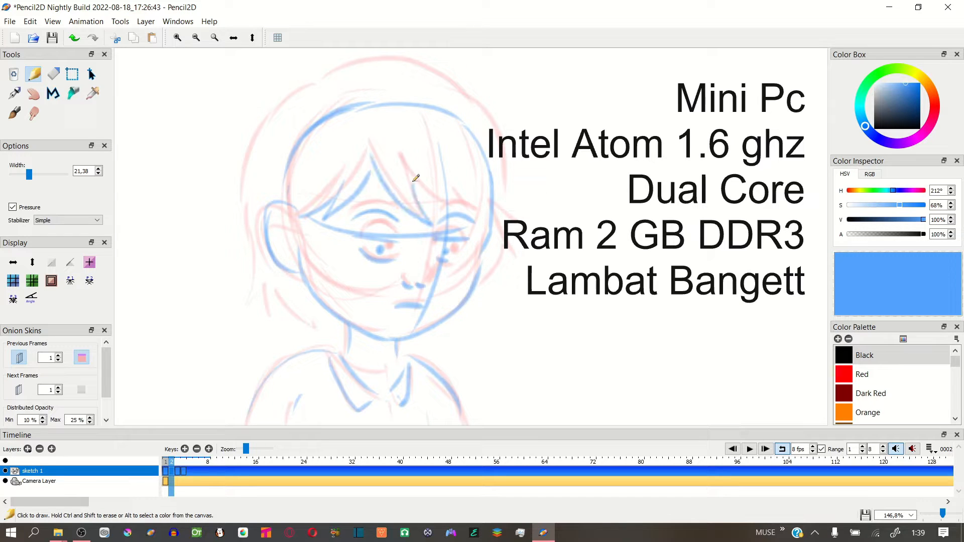
left_click_drag(465, 176, 413, 219)
key("ctrl+z")
mouse_move(310, 89)
left_mouse_down()
mouse_move(261, 195)
mouse_move(321, 94)
mouse_move(260, 229)
mouse_move(256, 280)
mouse_move(283, 307)
mouse_move(368, 68)
mouse_move(475, 104)
mouse_move(501, 177)
left_mouse_up()
mouse_move(491, 144)
left_mouse_down()
mouse_move(508, 215)
mouse_move(482, 281)
left_mouse_up()
key("ctrl+z")
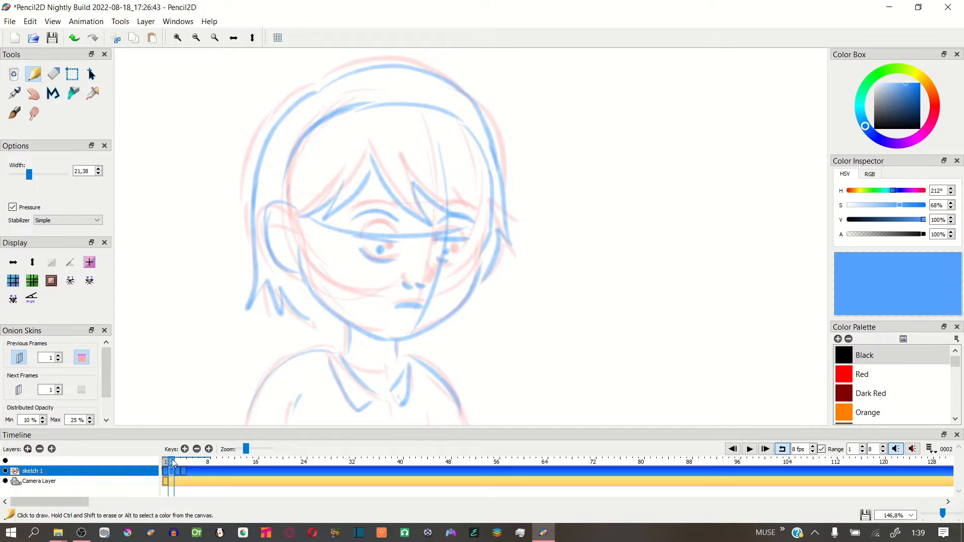
Go to frame 3 and turn off the onion skin for previous frames
mouse_move(171, 477)
left_mouse_down()
mouse_move(183, 478)
mouse_move(178, 470)
left_mouse_up()
left_click(178, 497)
left_click(20, 358)
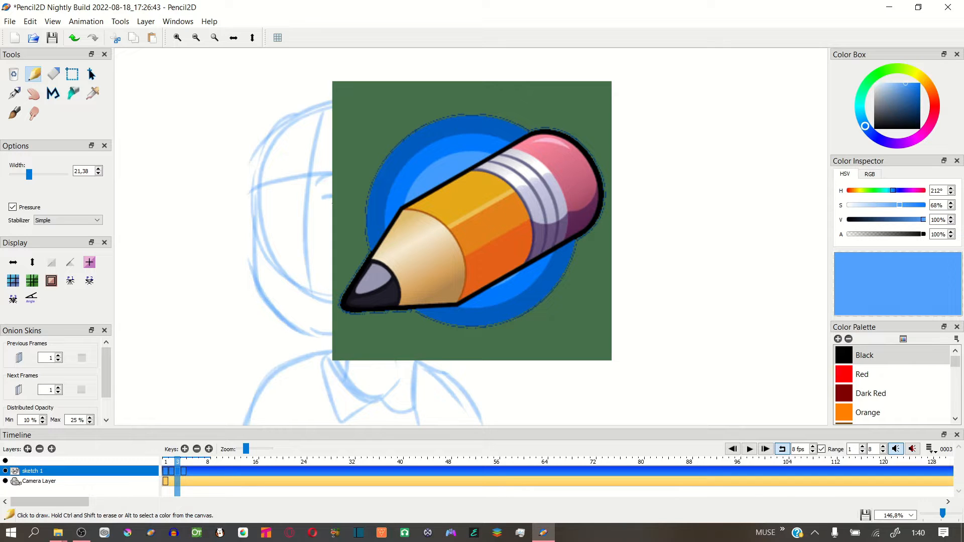
Sketch the half-closed eyes, eyebrows, nose and mouth on the turned head in frame 3
left_click_drag(260, 191, 289, 185)
mouse_move(263, 201)
left_mouse_down()
mouse_move(328, 205)
mouse_move(275, 217)
left_mouse_up()
mouse_move(292, 226)
left_mouse_down()
mouse_move(286, 240)
mouse_move(295, 240)
left_mouse_up()
left_click_drag(285, 262, 334, 266)
Sketch the bangs, sideburn and outer hair outline around the turned head in frame 3
left_click_drag(394, 147, 391, 182)
left_click_drag(397, 172, 426, 221)
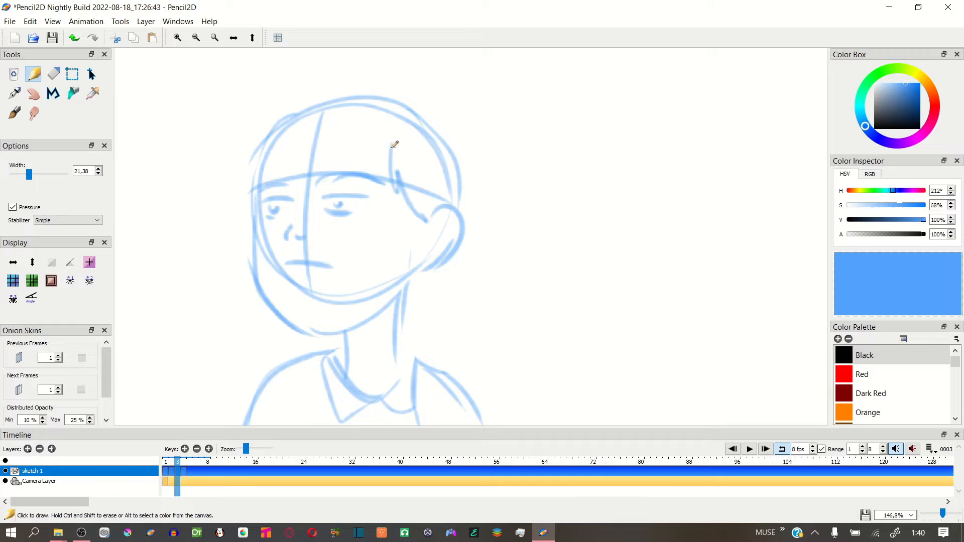
left_click_drag(352, 128, 390, 176)
mouse_move(351, 122)
left_mouse_down()
mouse_move(261, 178)
mouse_move(268, 167)
left_mouse_up()
mouse_move(412, 90)
left_mouse_down()
mouse_move(293, 97)
mouse_move(225, 215)
mouse_move(238, 243)
left_mouse_up()
left_click_drag(417, 97, 465, 174)
Select the faceless head sketch on frame 4 and cut it
left_click(183, 482)
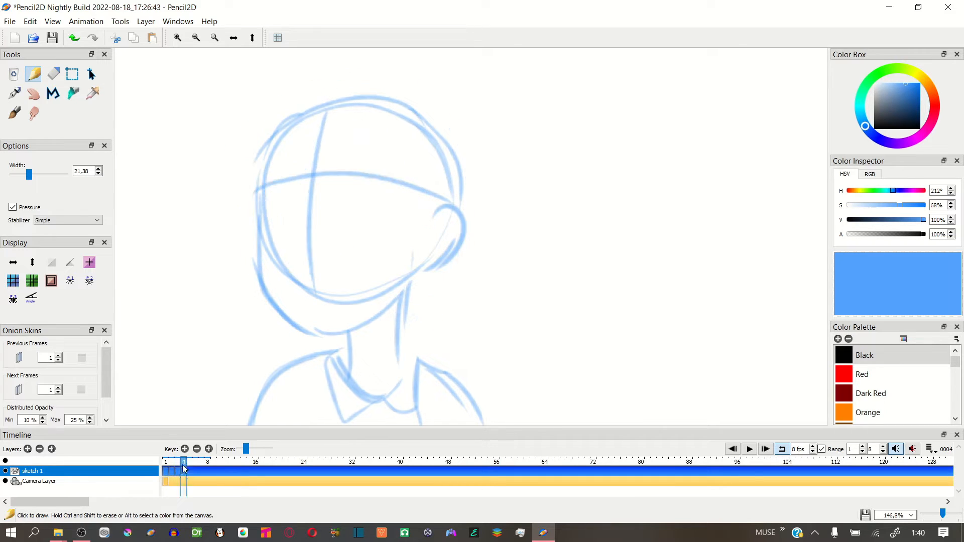
left_click(72, 74)
left_click_drag(196, 74, 520, 418)
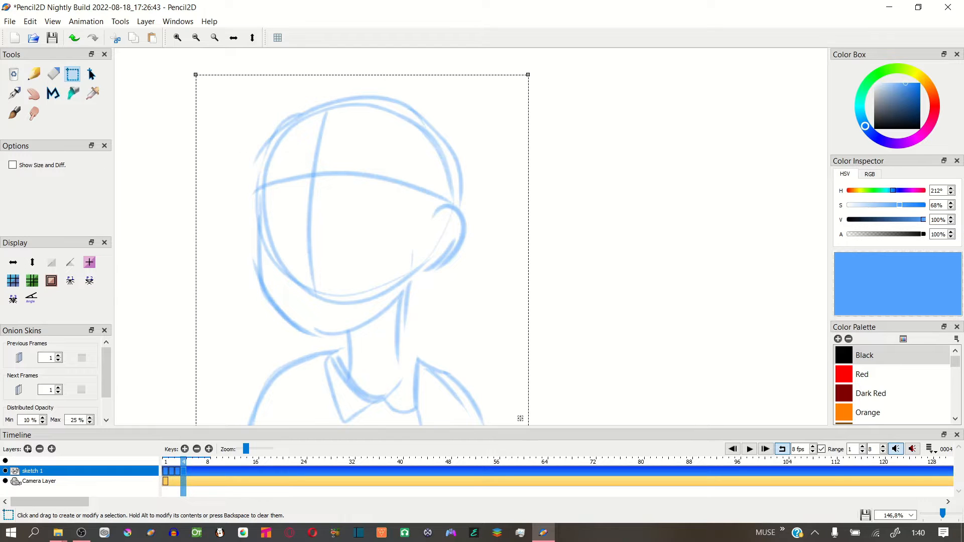
left_click(30, 22)
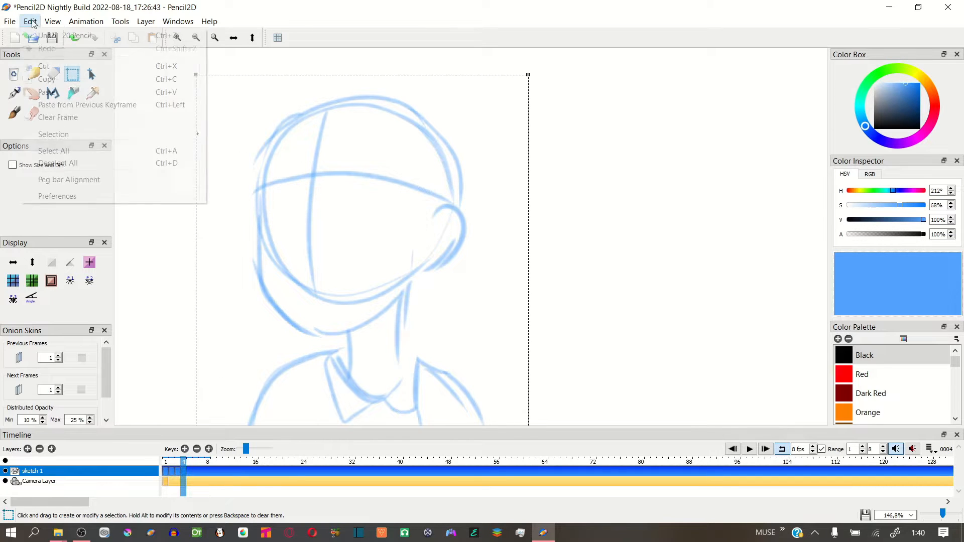
left_click(48, 66)
Copy the head drawing with face and hair from frame 3 into frame 4 and narrow it slightly from the face side
key("Left")
left_click_drag(160, 52, 504, 433)
key("Right")
key("ctrl+v")
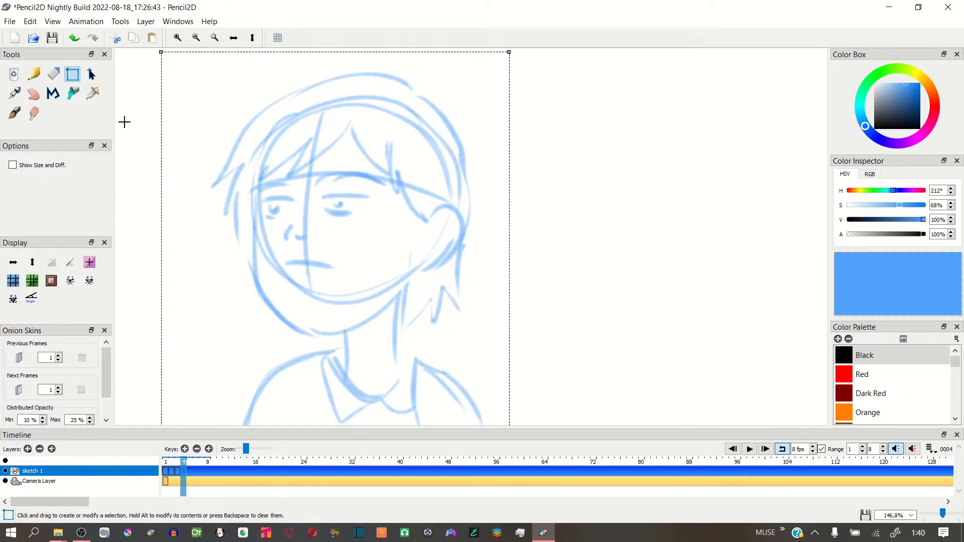
key("q")
left_click_drag(162, 53, 167, 52)
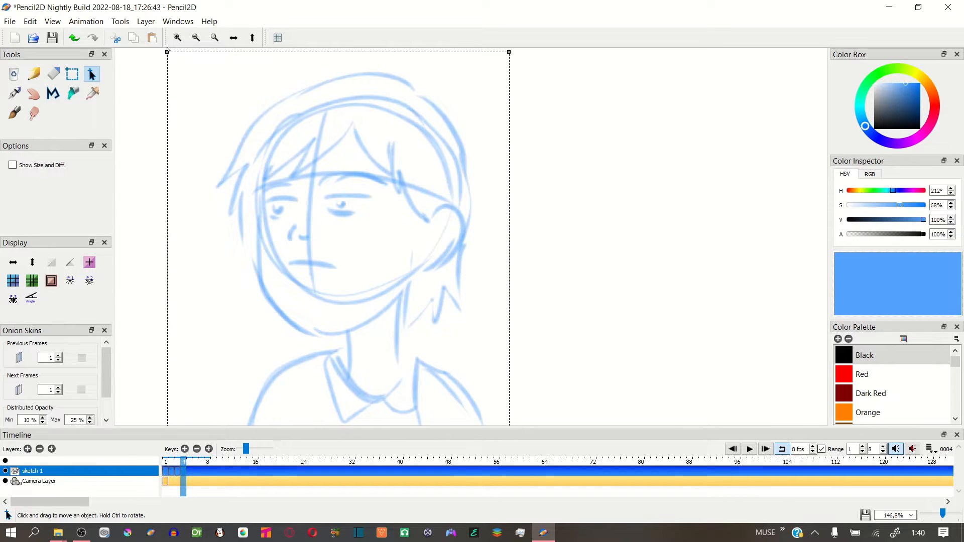
Erase both half-closed eyes from the face in frame 4 and deselect the drawing
left_click(34, 74)
left_click(54, 75)
left_click_drag(292, 200, 272, 201)
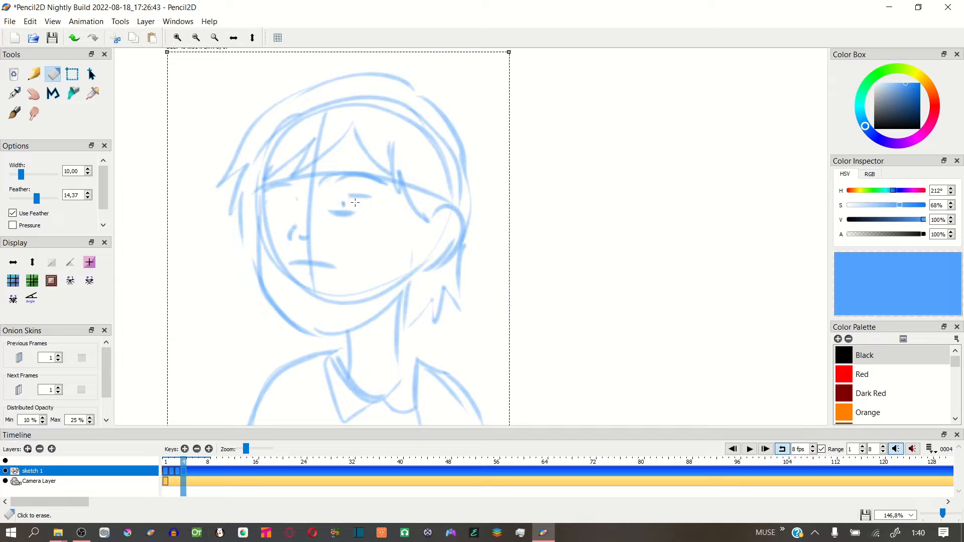
left_click_drag(355, 202, 348, 209)
left_click(33, 74)
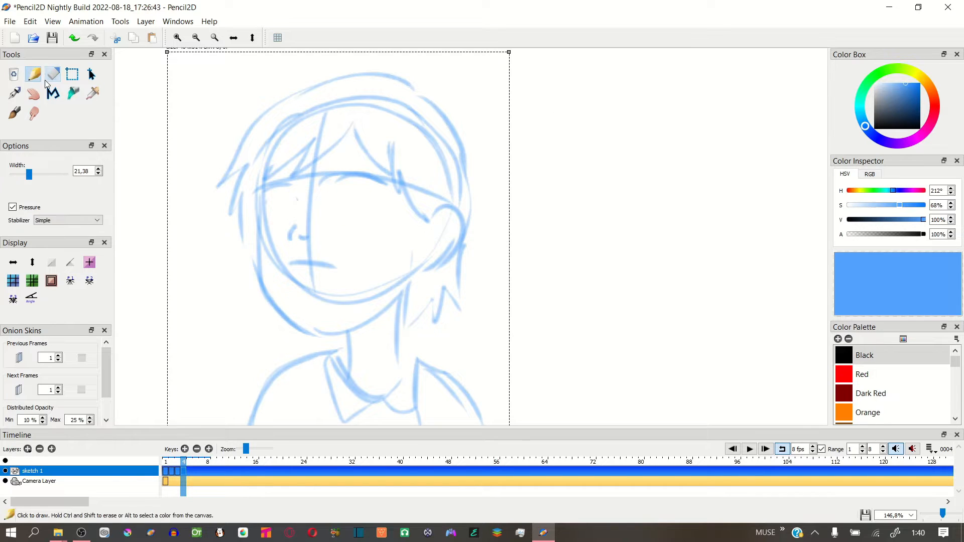
left_click(92, 75)
left_click(557, 154)
Draw both eyes wide open on the face in frame 4 and play the animation
left_click(34, 75)
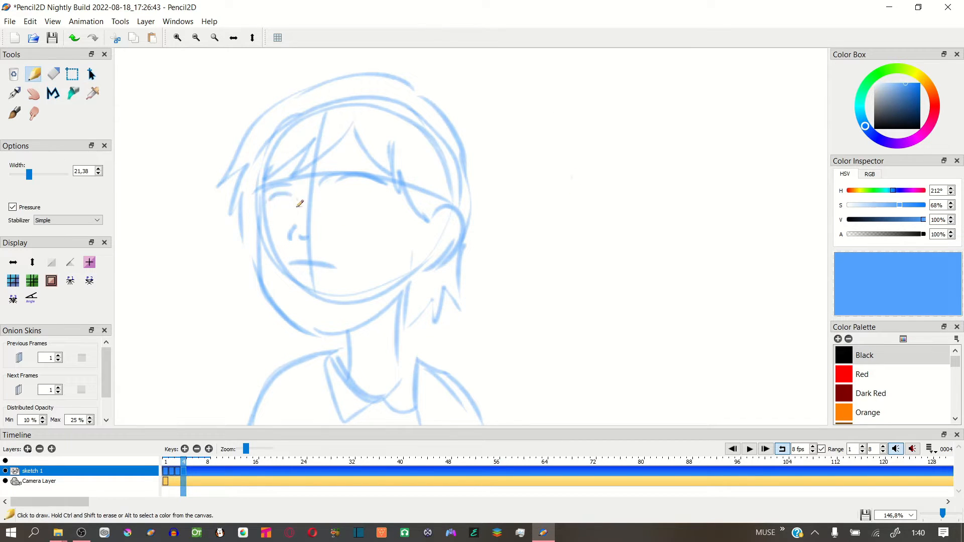
left_click_drag(331, 198, 362, 204)
key("ctrl+z")
key("ctrl+z")
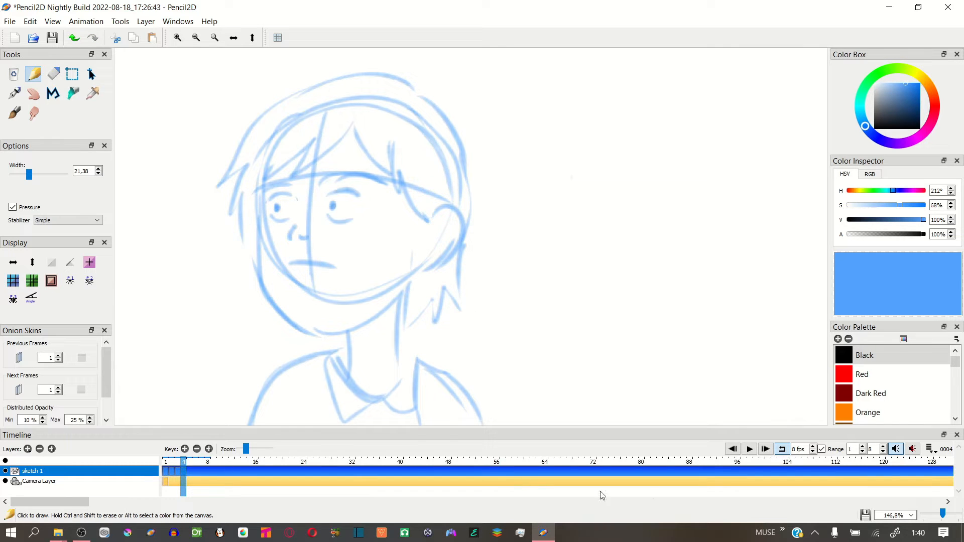
key("Return")
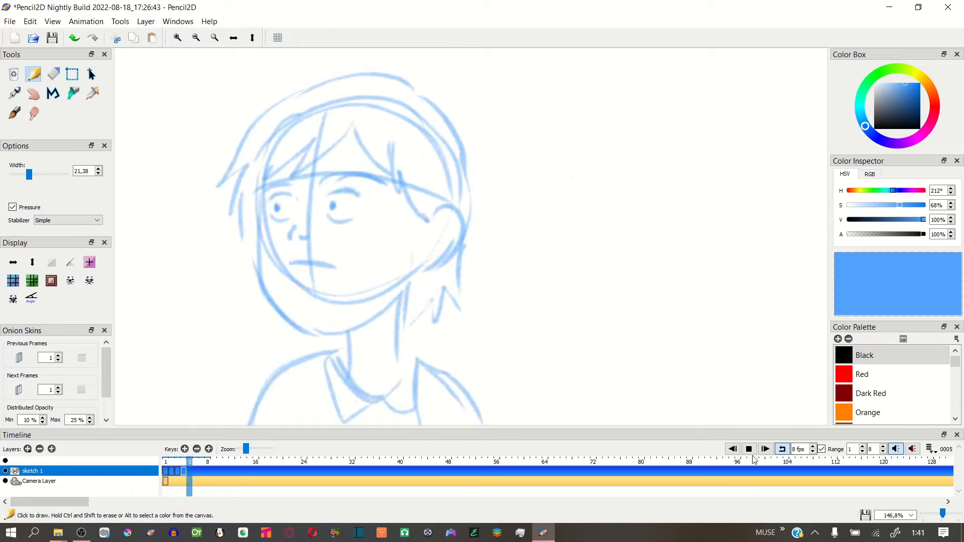
Turn on the previous-frames onion skin at frame 4 and erase the hair tips beside the face and behind the ear
left_click(182, 469)
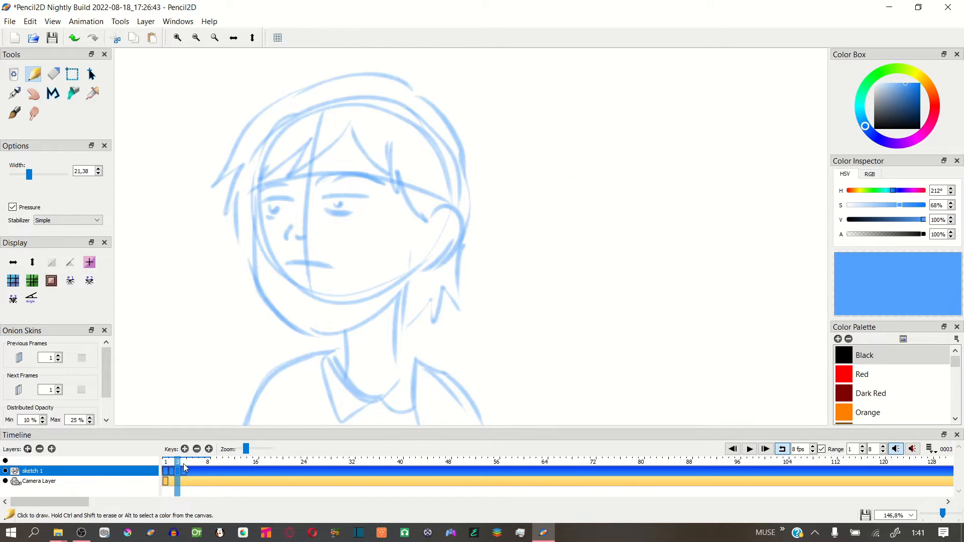
left_click(184, 468)
left_click(19, 358)
key("e")
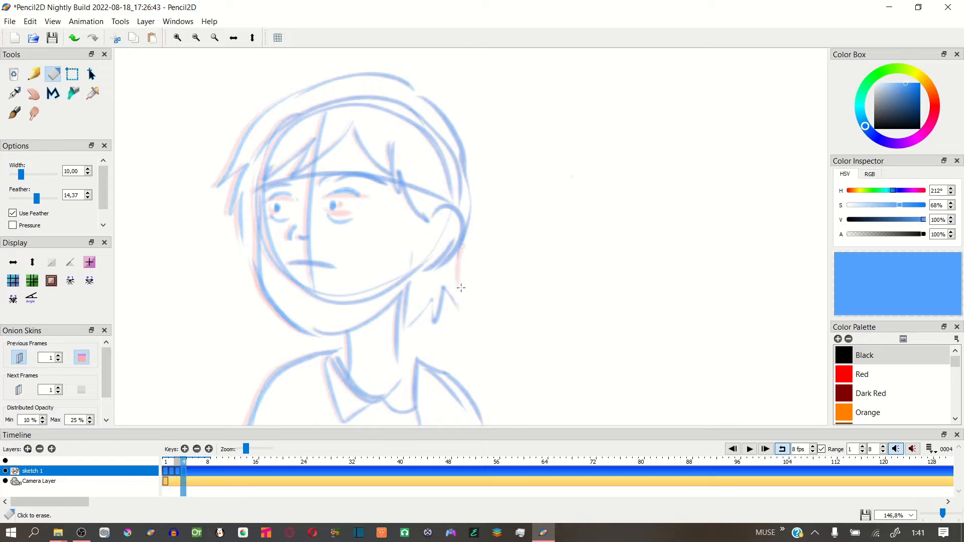
left_click_drag(461, 288, 427, 299)
mouse_move(219, 183)
left_mouse_down()
mouse_move(232, 208)
mouse_move(242, 196)
left_mouse_up()
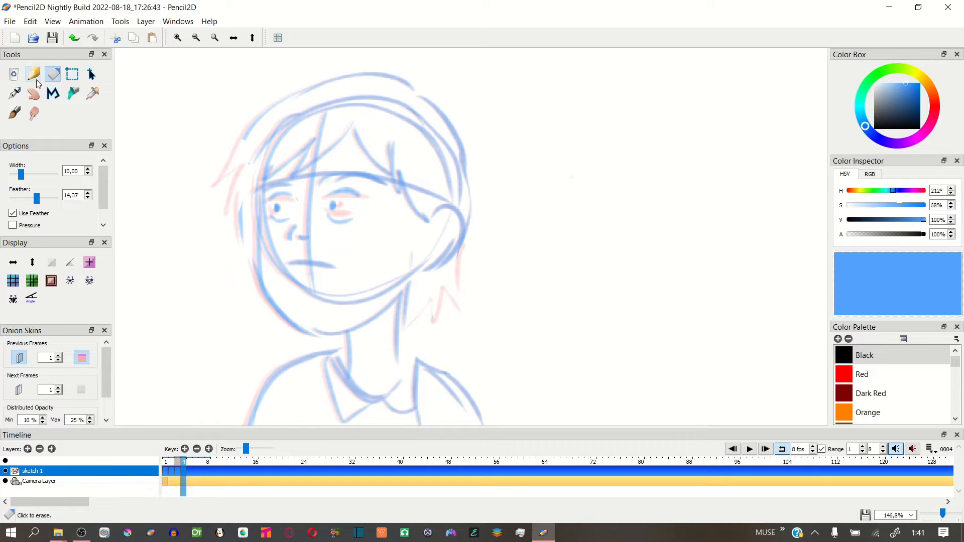
Redraw the hair tips beside the face and behind the ear in frame 4, and play the loop
left_click(35, 75)
mouse_move(247, 135)
left_mouse_down()
mouse_move(226, 168)
mouse_move(240, 227)
left_mouse_up()
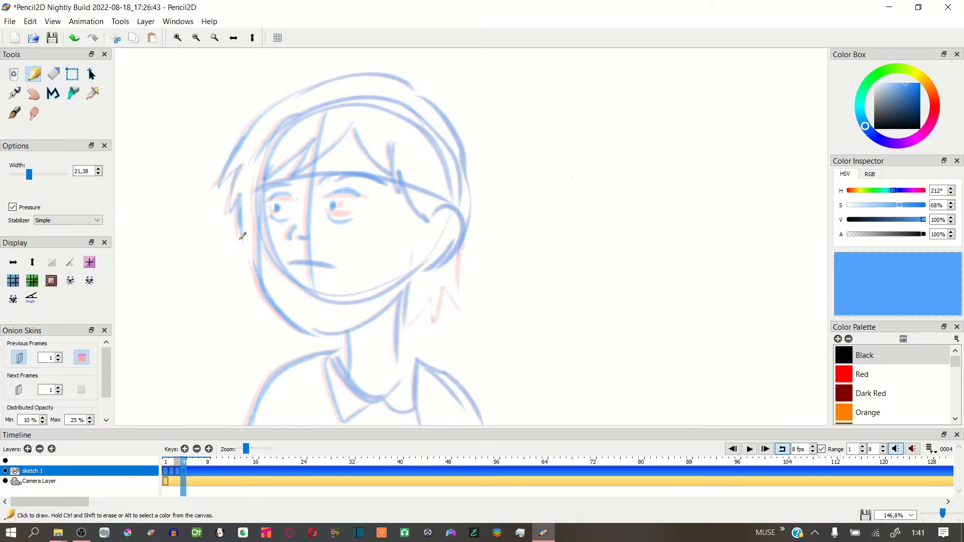
mouse_move(463, 248)
left_mouse_down()
mouse_move(448, 296)
mouse_move(408, 326)
left_mouse_up()
left_click(749, 449)
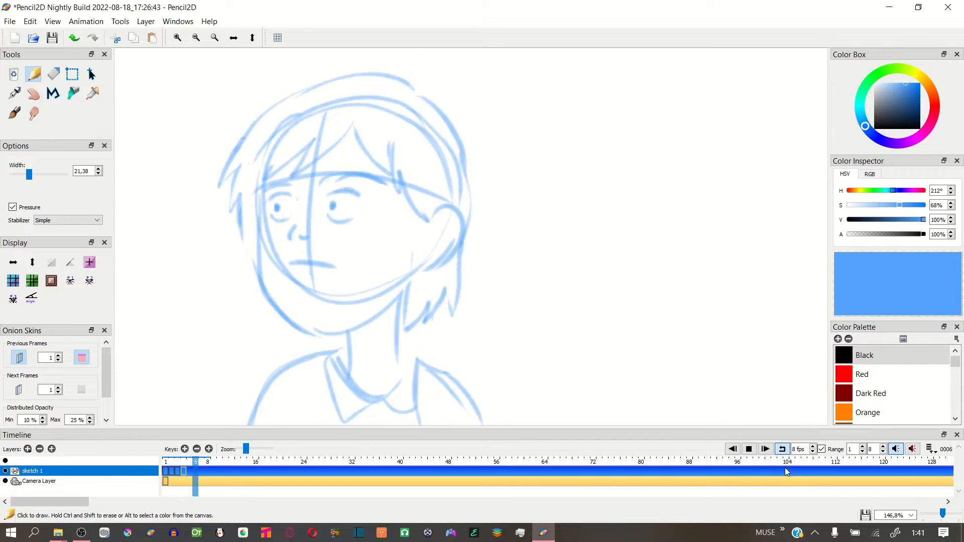
left_click(749, 449)
Select the whole drawing in frame 4, copy it into a keyframe at frame 5, and stretch it very slightly
left_click(191, 463)
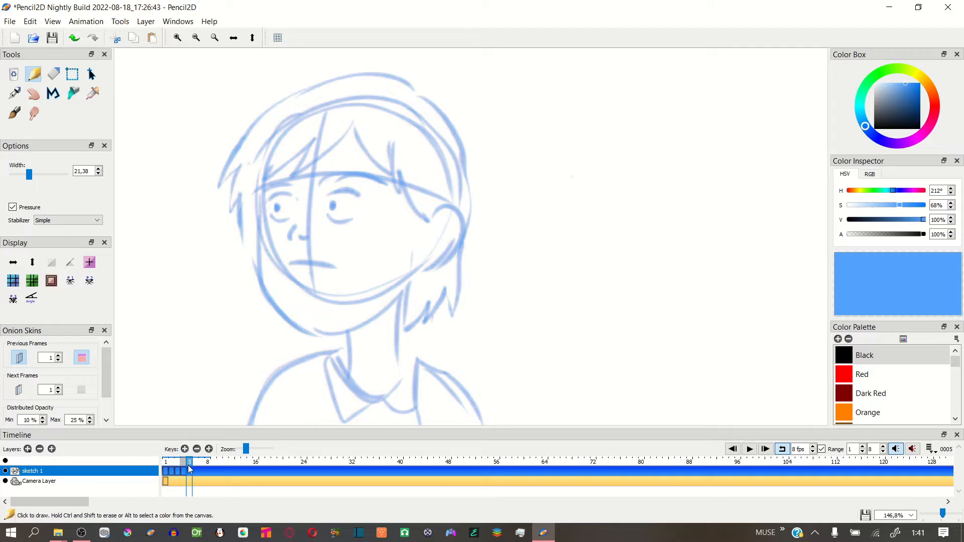
key("comma")
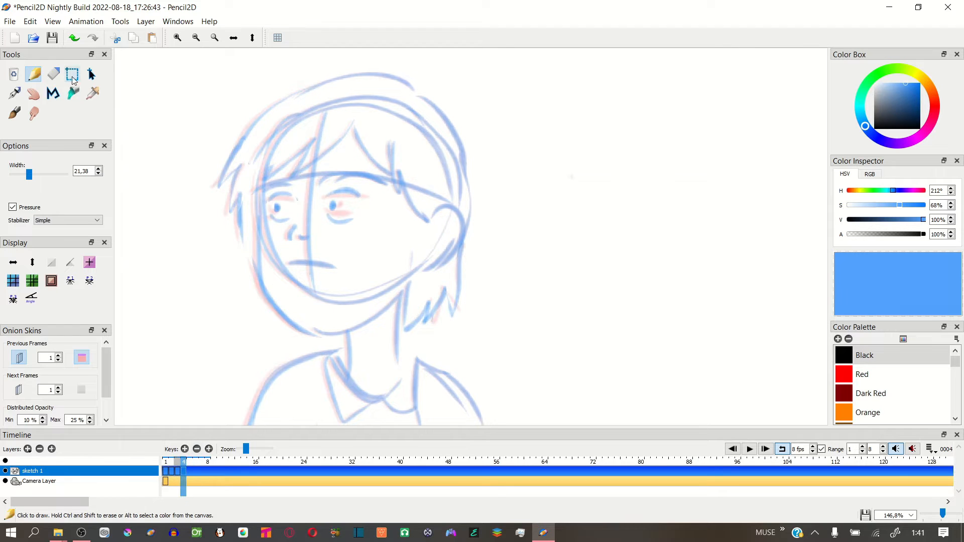
left_click(72, 76)
left_click_drag(134, 63, 569, 444)
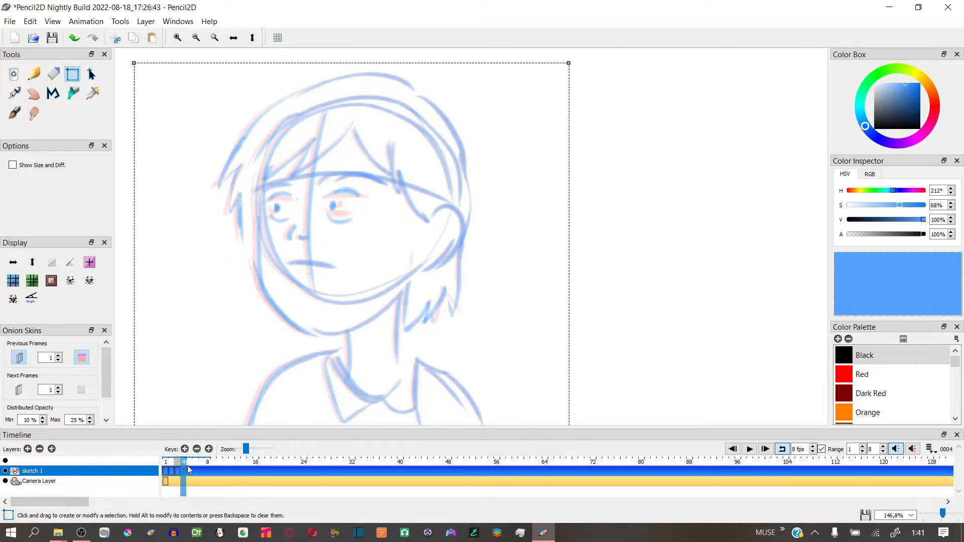
key("period")
key("q")
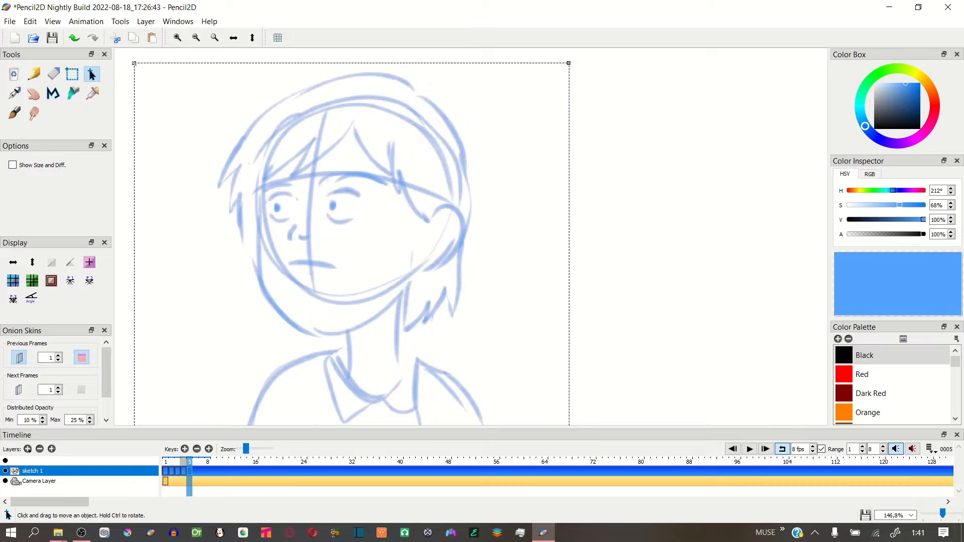
left_click_drag(134, 63, 132, 62)
Return to frame 1 with the drawing deselected, play the loop to check the head turn, and stop it
left_click(165, 463)
left_click(492, 279)
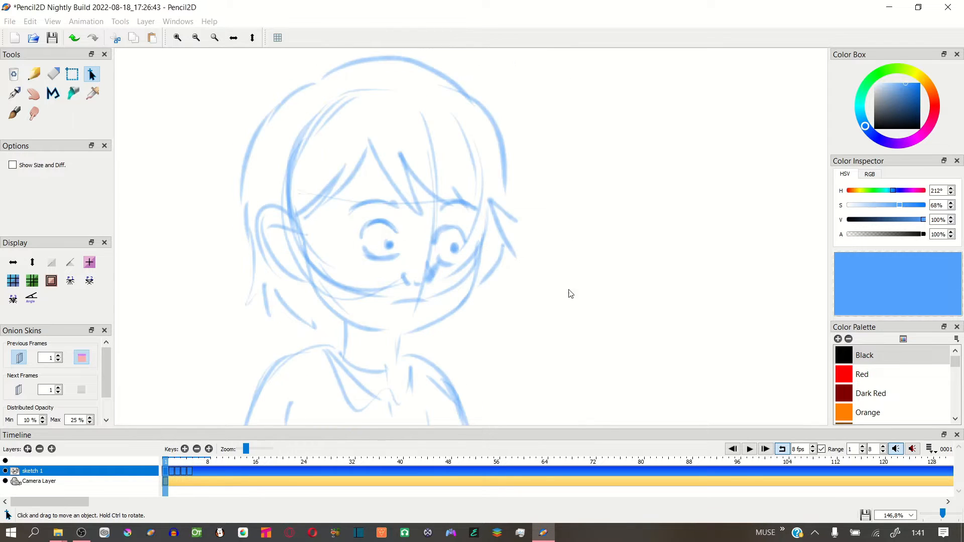
left_click(749, 449)
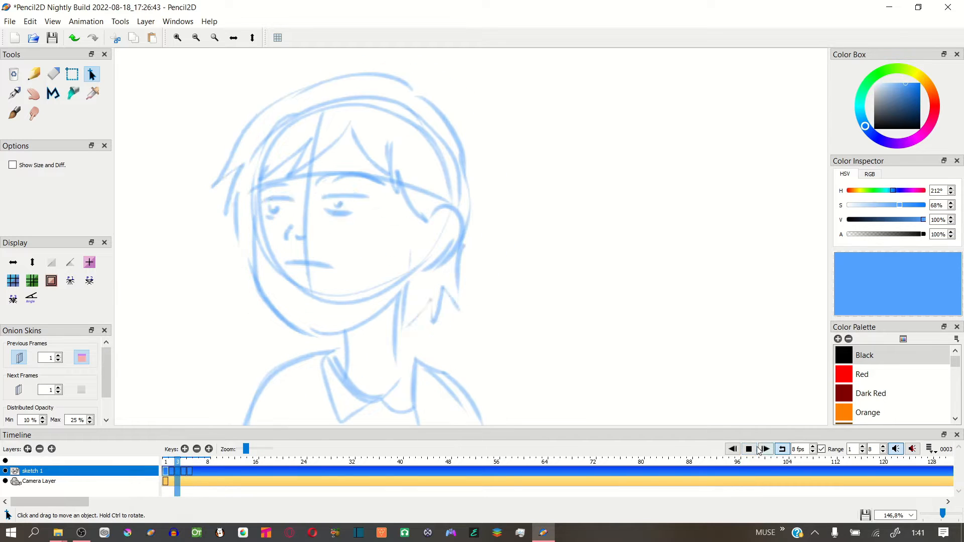
left_click(750, 448)
key("Return")
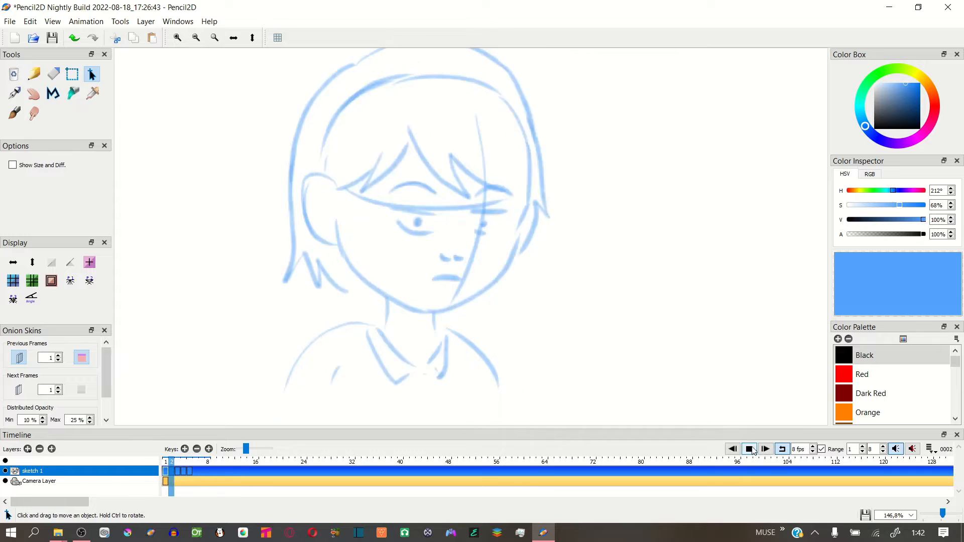
key("Return")
Add a new bitmap layer named "line art 1" above the sketch layer and stay on frame 1
left_click(27, 449)
left_click(71, 463)
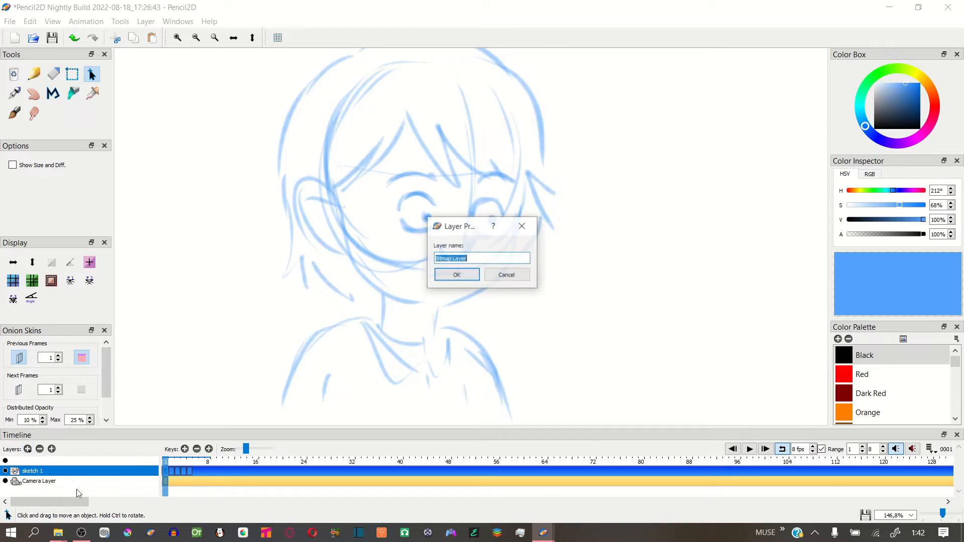
left_click(461, 271)
left_click_drag(172, 462, 166, 462)
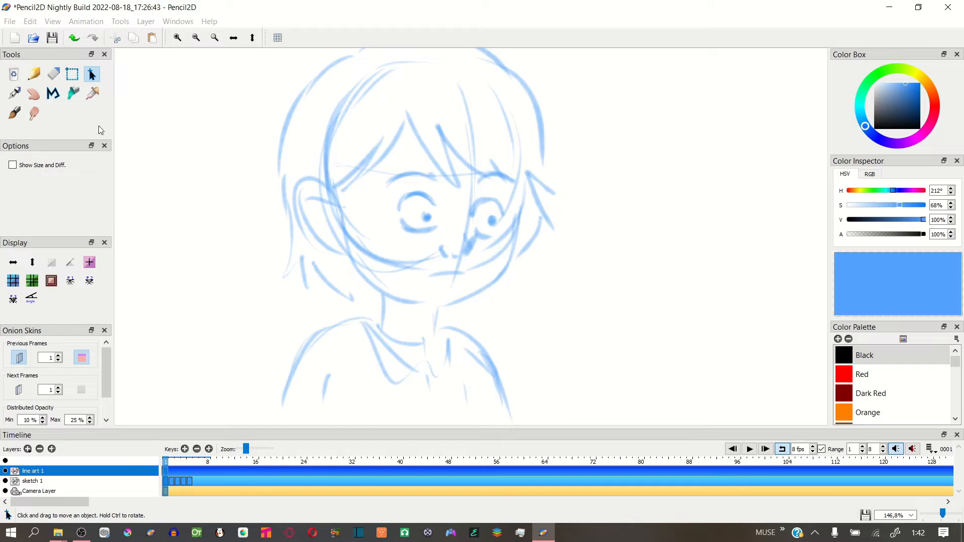
Choose the Pen tool with a dark grey ink color (saturation 3%, value 21%) and undo the test strokes
left_click(17, 95)
left_click_drag(388, 243, 355, 353)
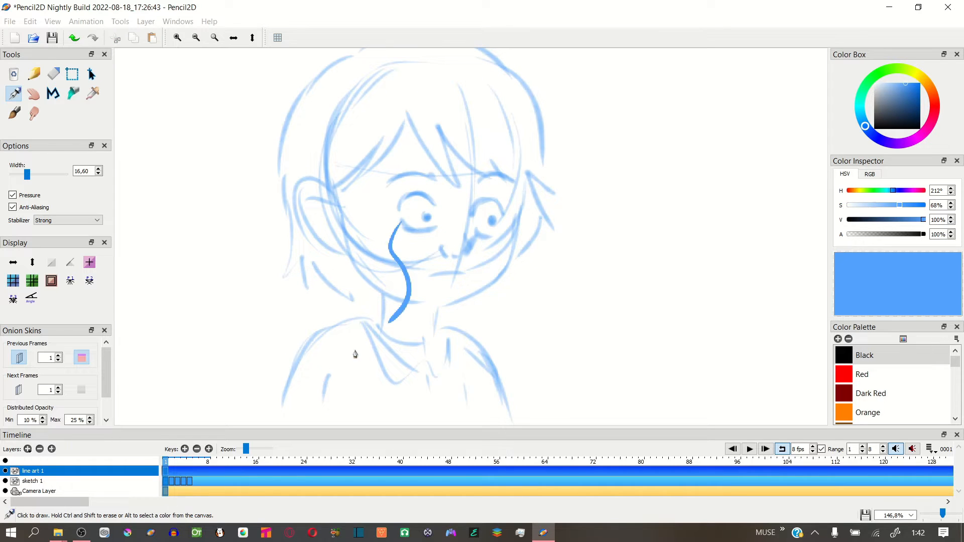
key("ctrl+z")
left_click(876, 122)
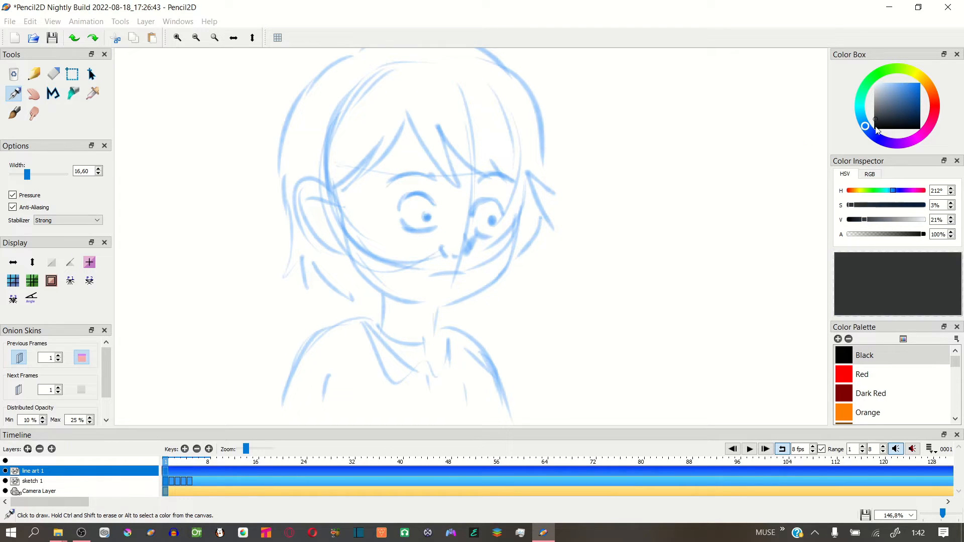
left_click_drag(384, 228, 428, 346)
key("ctrl+z")
left_click_drag(183, 462, 168, 464)
Ink the ear and the fringe strands beside it over the frame 1 sketch, redoing unsatisfactory strokes
left_click_drag(444, 232, 421, 262)
left_click_drag(452, 211, 443, 197)
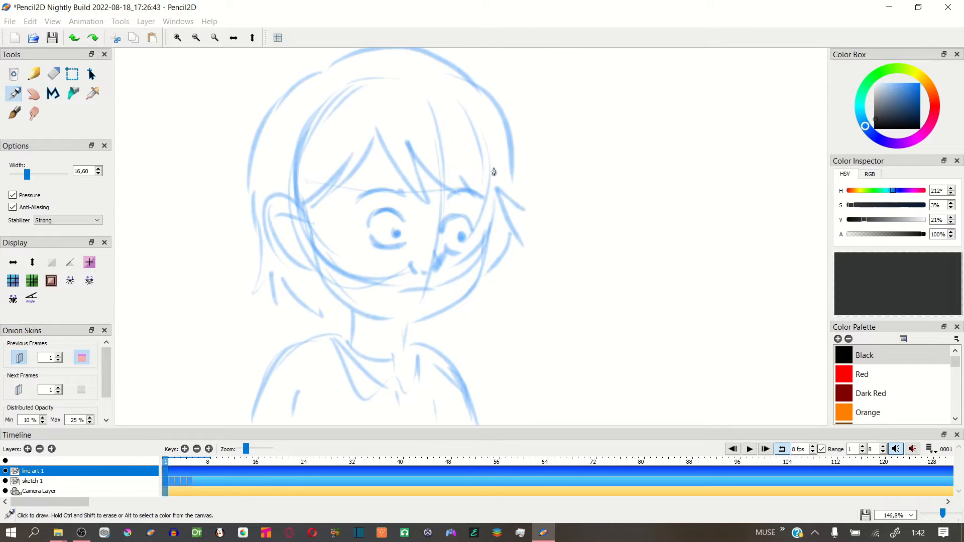
mouse_move(377, 137)
left_mouse_down()
mouse_move(308, 210)
mouse_move(288, 260)
left_mouse_up()
key("ctrl+z")
key("ctrl+z")
left_click_drag(310, 227, 306, 265)
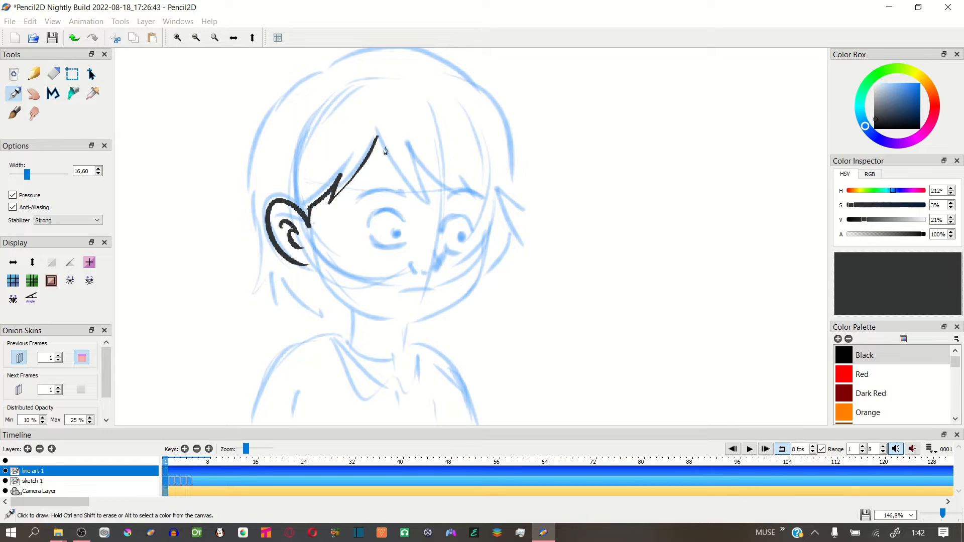
Ink the pointed fringe strands across the rest of the forehead in frame 1, undoing poor strokes
left_click_drag(377, 133, 429, 195)
mouse_move(413, 152)
left_mouse_down()
mouse_move(429, 195)
mouse_move(481, 213)
left_mouse_up()
mouse_move(446, 182)
left_mouse_down()
mouse_move(463, 207)
mouse_move(478, 190)
mouse_move(482, 221)
mouse_move(479, 179)
left_mouse_up()
key("ctrl+z")
key("ctrl+z")
key("ctrl+z")
key("ctrl+z")
Ink the outer hair outline in frame 1, from the jagged tips behind the ear over the crown to the far side
mouse_move(325, 72)
left_mouse_down()
mouse_move(263, 135)
mouse_move(279, 300)
mouse_move(343, 309)
left_mouse_up()
key("space")
left_click_drag(465, 164, 449, 187)
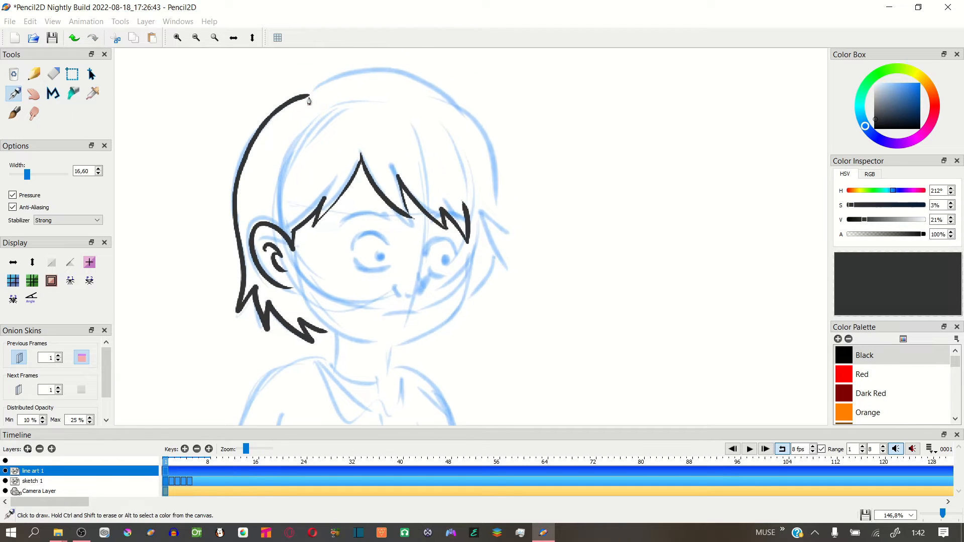
mouse_move(308, 100)
left_mouse_down()
mouse_move(485, 164)
mouse_move(466, 295)
left_mouse_up()
Ink the jaw, chin and far cheek in frame 1, and finish the hair tip beside the cheek
left_click_drag(299, 289, 390, 345)
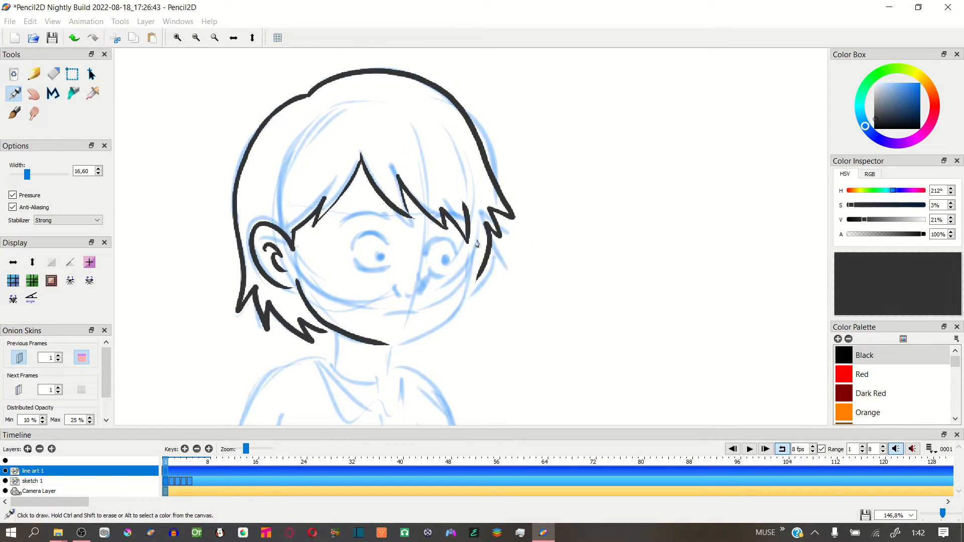
mouse_move(468, 235)
left_mouse_down()
mouse_move(425, 330)
mouse_move(448, 314)
mouse_move(433, 331)
mouse_move(388, 344)
left_mouse_up()
key("ctrl+z")
key("ctrl+z")
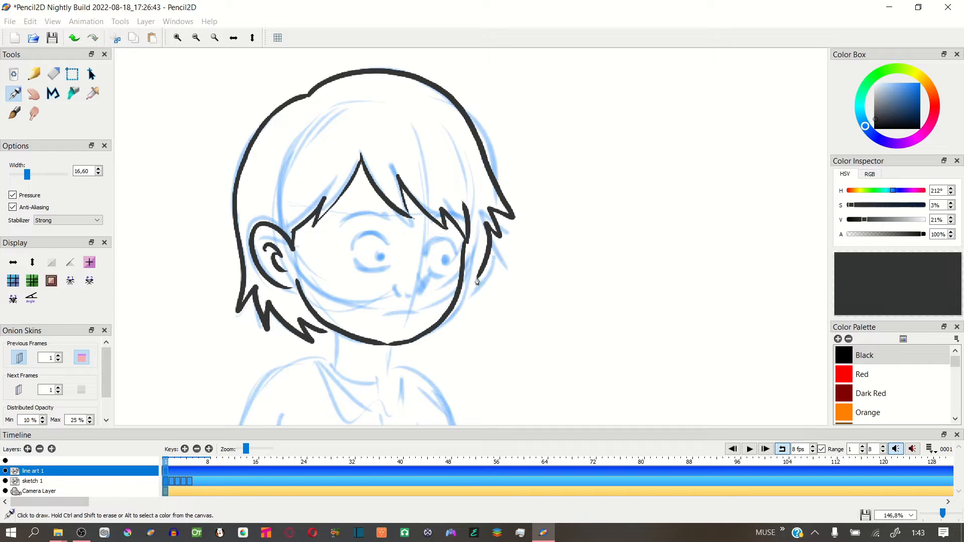
left_click_drag(477, 279, 461, 292)
Ink the eyebrows, both eyes with pupils, the nose and the mouth in frame 1
left_click_drag(344, 227, 389, 220)
left_click_drag(354, 250, 394, 244)
mouse_move(381, 251)
left_mouse_down()
mouse_move(386, 266)
mouse_move(457, 241)
left_mouse_up()
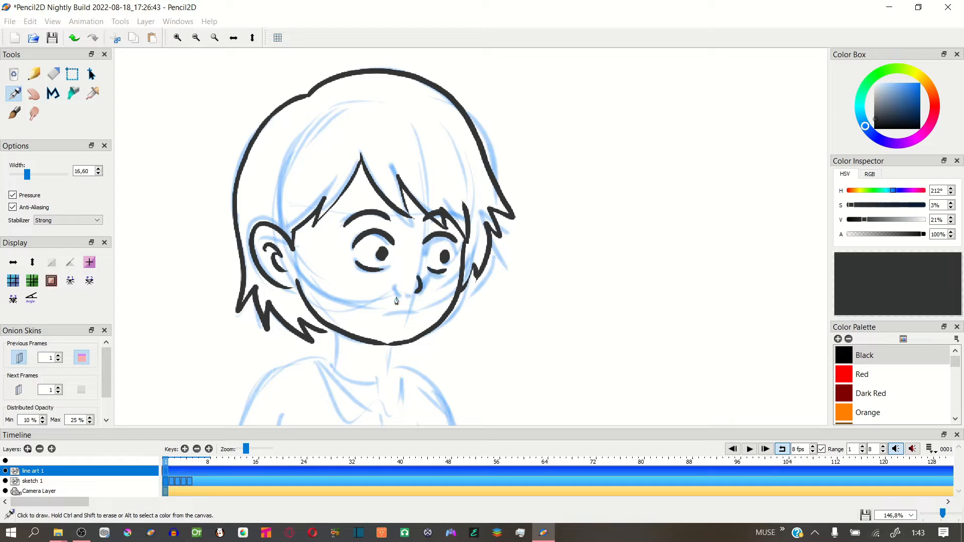
mouse_move(389, 312)
left_mouse_down()
mouse_move(412, 310)
mouse_move(416, 239)
mouse_move(359, 285)
mouse_move(402, 321)
left_mouse_up()
Ink the neck, shirt collar, shoulders and sleeve folds in frame 1
left_click_drag(346, 280, 420, 340)
left_click_drag(410, 277, 427, 321)
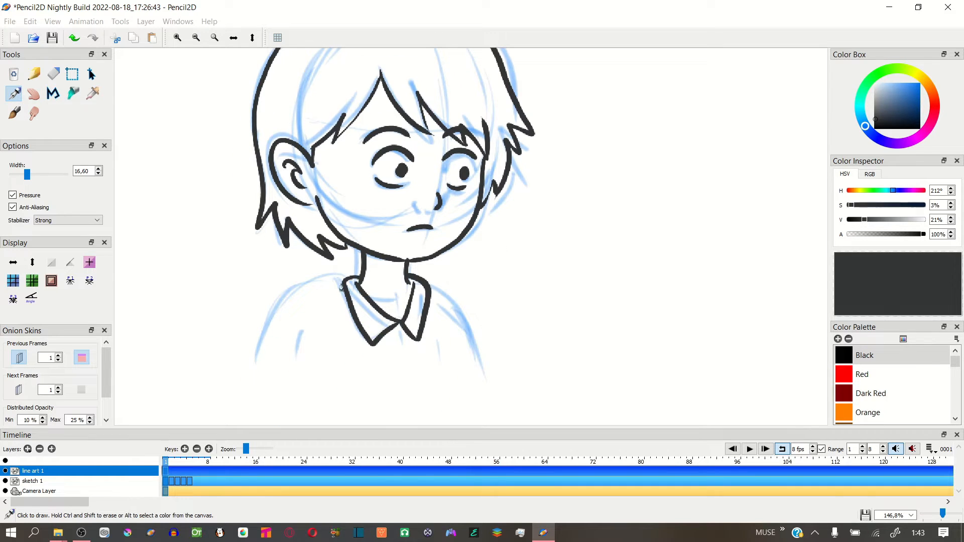
left_click_drag(344, 276, 257, 366)
left_click_drag(308, 330, 302, 353)
mouse_move(430, 286)
left_mouse_down()
mouse_move(487, 354)
mouse_move(444, 369)
left_mouse_up()
key("ctrl+z")
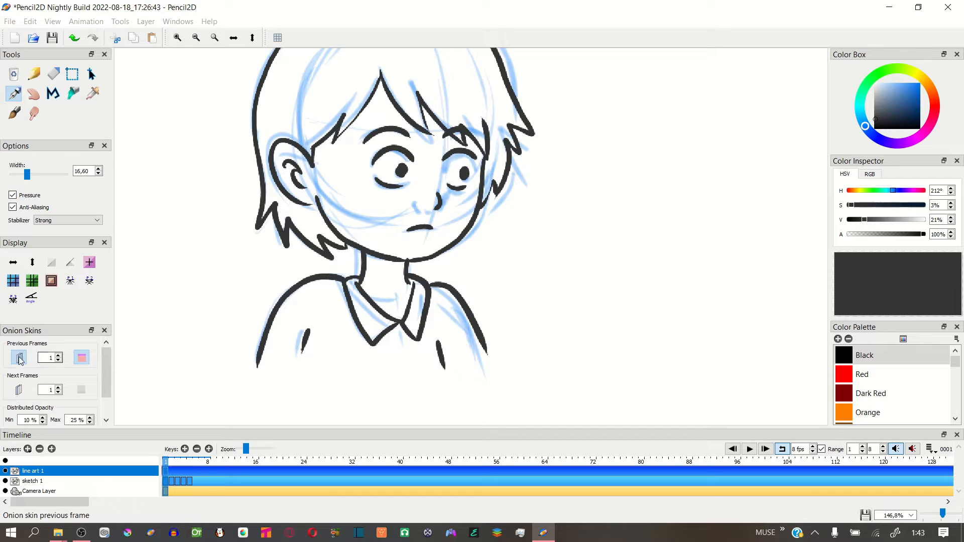
Turn off the previous-frames onion skin and add a keyframe at frame 2 on the line art layer
left_click(19, 359)
key("period")
left_click(185, 449)
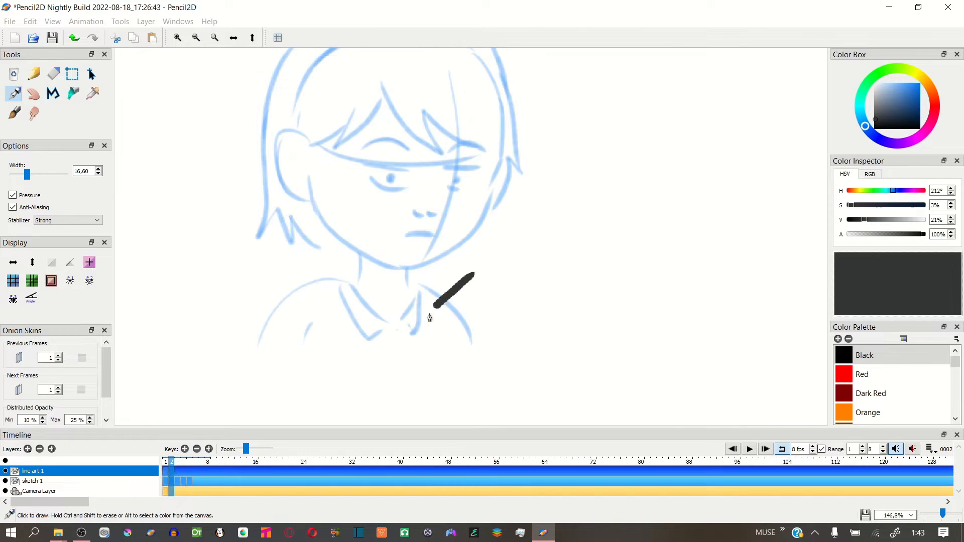
left_click_drag(166, 462, 171, 462)
Ink the ear over the frame 2 sketch and compare it with the frame 1 line art
key("space")
left_click_drag(403, 256, 375, 309)
mouse_move(281, 198)
left_mouse_down()
mouse_move(264, 196)
mouse_move(280, 255)
left_mouse_up()
key("ctrl+z")
mouse_move(281, 198)
left_mouse_down()
mouse_move(263, 196)
mouse_move(282, 250)
left_mouse_up()
mouse_move(263, 211)
left_mouse_down()
mouse_move(277, 219)
mouse_move(272, 235)
left_mouse_up()
left_click_drag(171, 462, 170, 464)
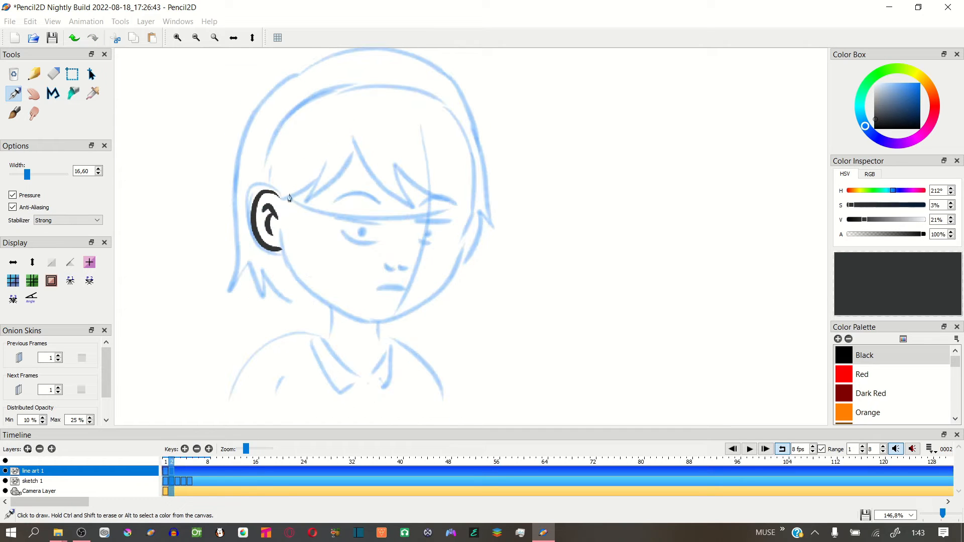
key("comma")
key("period")
Ink the fringe, jawline and back hair outline with jagged tips in frame 2, flipping to frame 1 to compare
mouse_move(284, 203)
left_mouse_down()
mouse_move(321, 182)
mouse_move(355, 142)
mouse_move(424, 205)
mouse_move(467, 207)
left_mouse_up()
mouse_move(308, 77)
left_mouse_down()
mouse_move(226, 290)
mouse_move(251, 281)
mouse_move(300, 303)
left_mouse_up()
key("comma")
key("period")
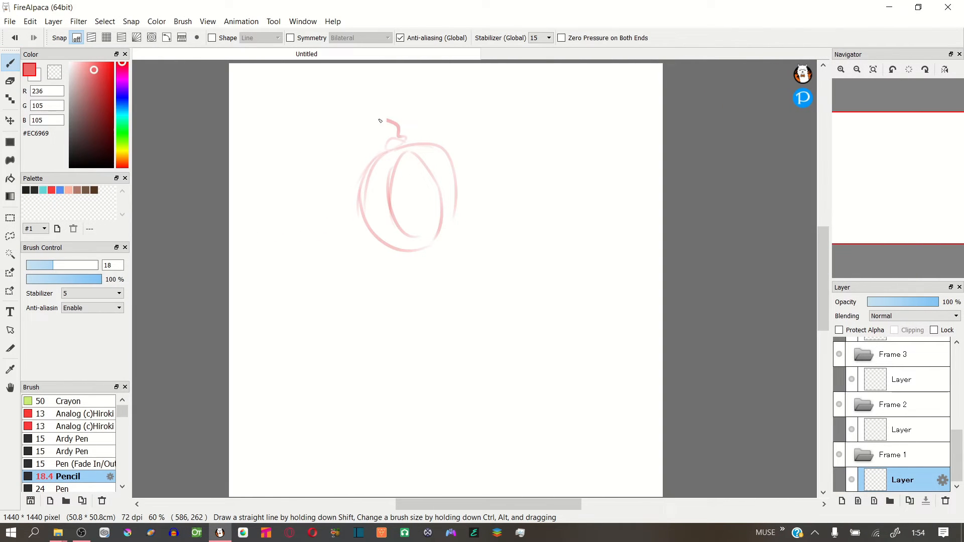
In FireAlpaca, sketch a standing figure with a leaf-like ponytail, round head, torso, leg and shoe in Frame 1, and hatch the face oval
left_click_drag(380, 120, 334, 153)
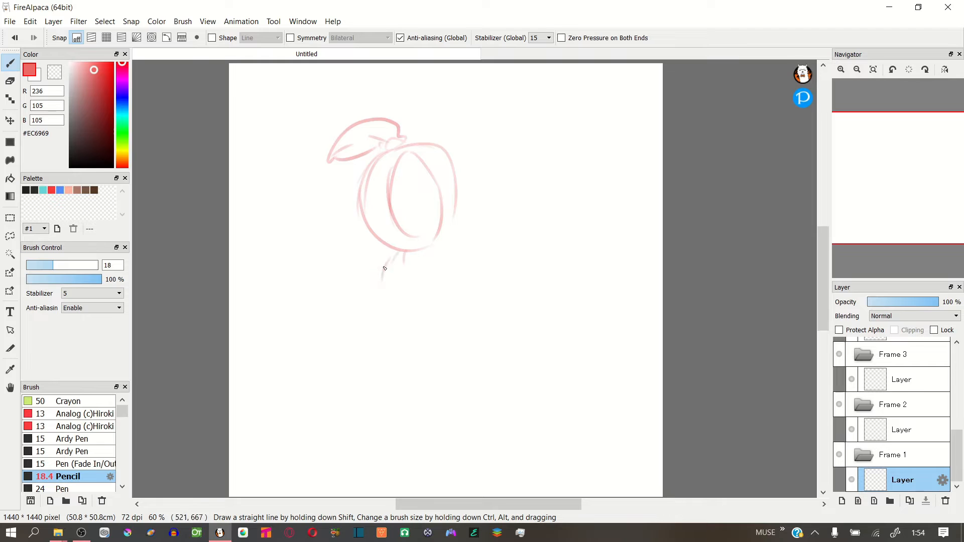
left_click_drag(385, 277, 423, 333)
mouse_move(474, 305)
left_mouse_down()
mouse_move(425, 326)
mouse_move(427, 429)
left_mouse_up()
mouse_move(489, 324)
left_mouse_down()
mouse_move(483, 386)
mouse_move(450, 438)
mouse_move(482, 466)
mouse_move(470, 463)
left_mouse_up()
left_click_drag(435, 380, 443, 390)
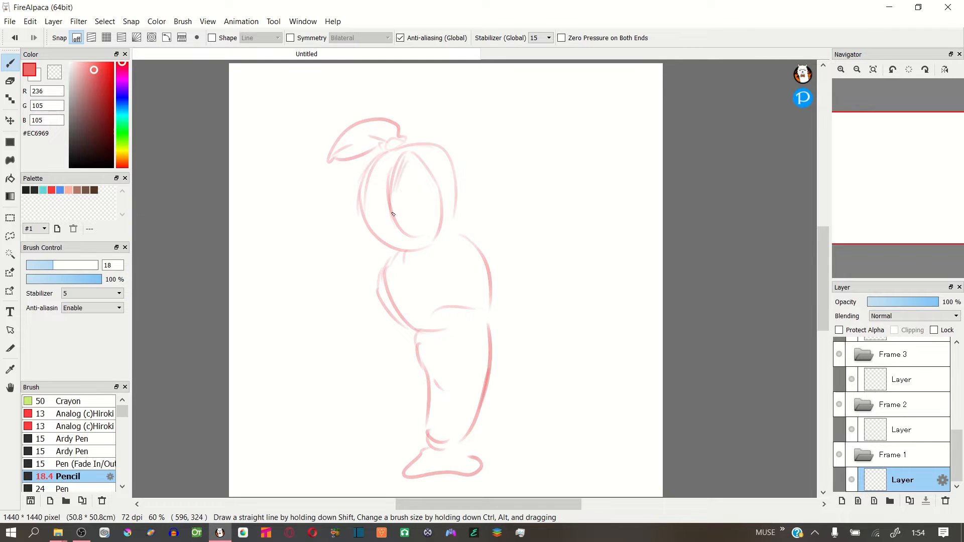
left_click_drag(406, 175, 413, 162)
left_click_drag(400, 209, 421, 164)
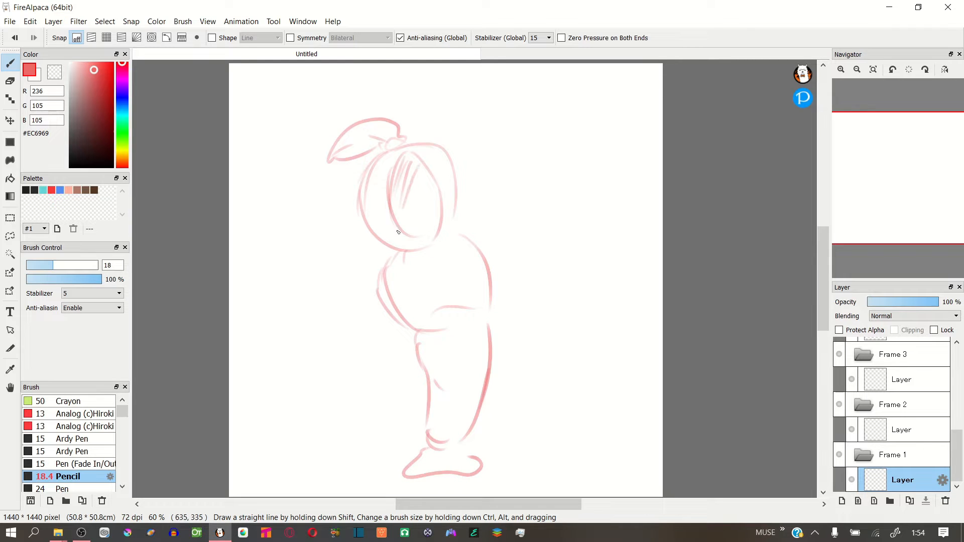
Select the Frame 2 layer and sketch the tilted head with its ponytail and hatched face oval
left_click(886, 441)
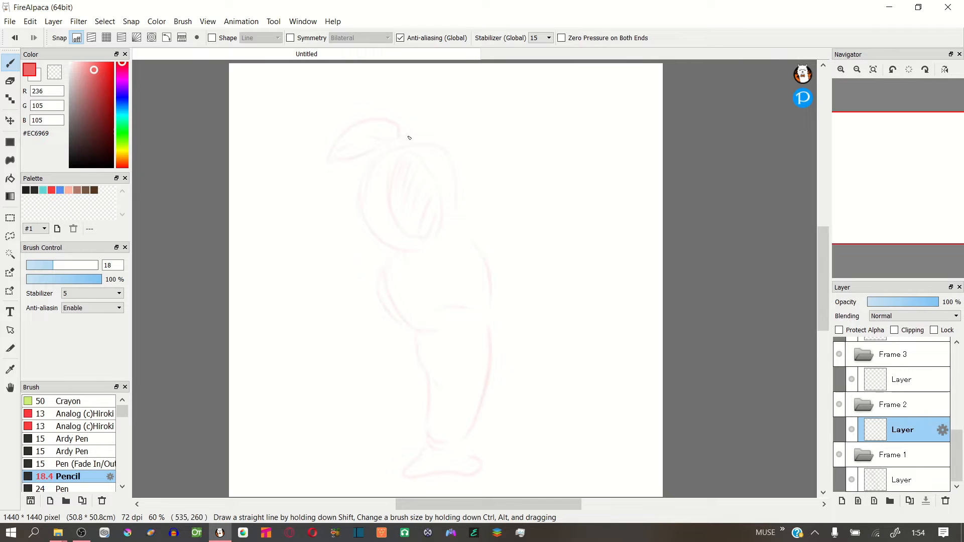
left_click_drag(356, 212, 394, 254)
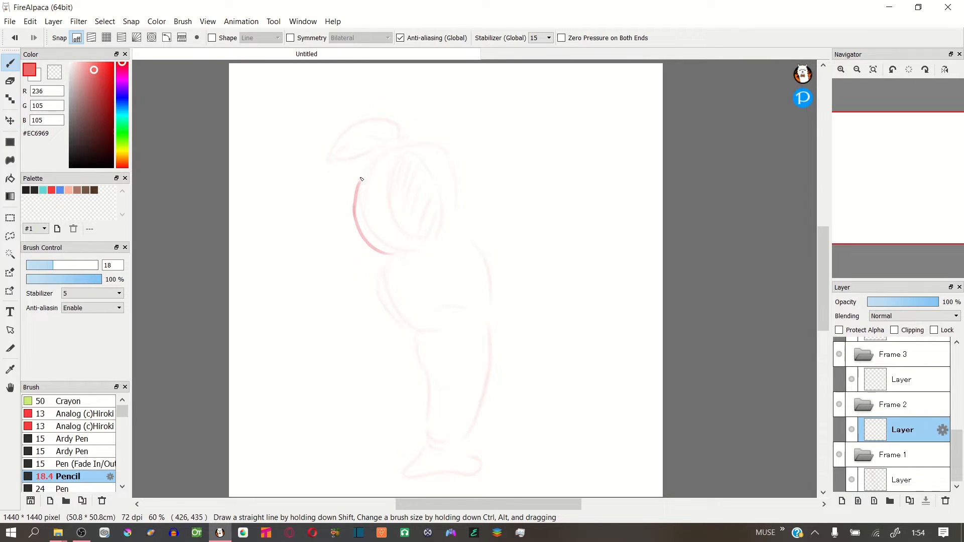
left_click_drag(420, 156, 449, 220)
left_click_drag(393, 251, 419, 253)
left_click_drag(376, 162, 407, 232)
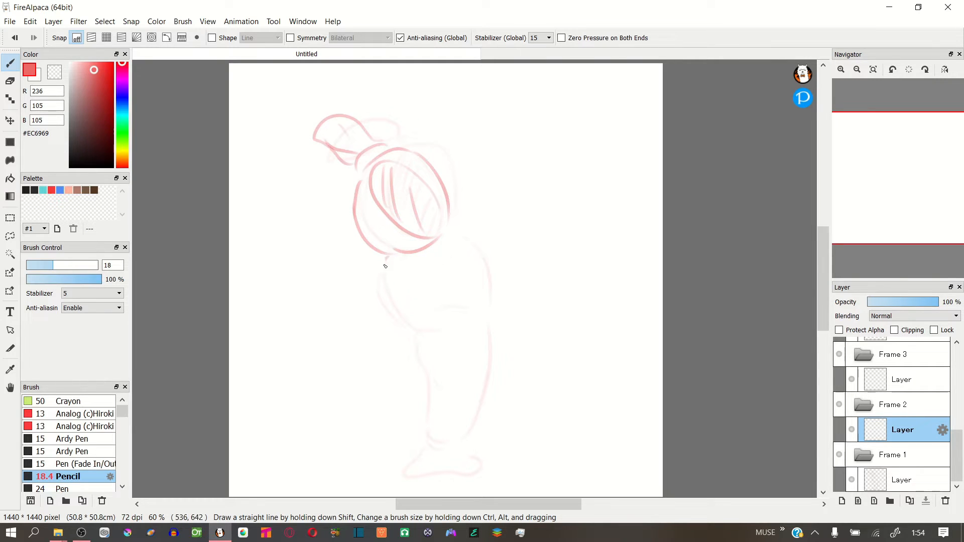
Sketch the leaning torso, leg and shoe in Frame 2, and select the Frame 3 layer
left_click_drag(388, 257, 423, 319)
left_click_drag(458, 223, 494, 273)
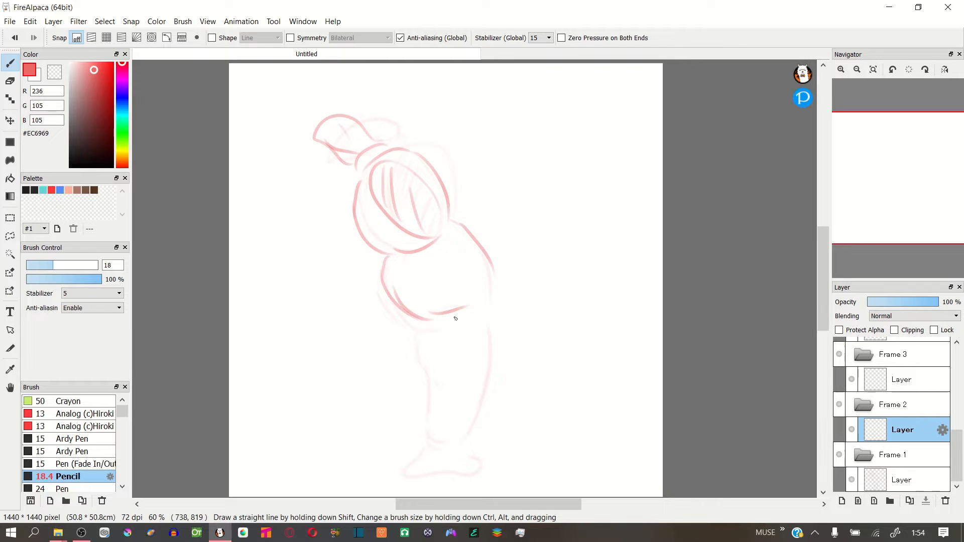
left_click_drag(423, 370, 440, 432)
mouse_move(494, 306)
left_mouse_down()
mouse_move(469, 459)
mouse_move(487, 445)
left_mouse_up()
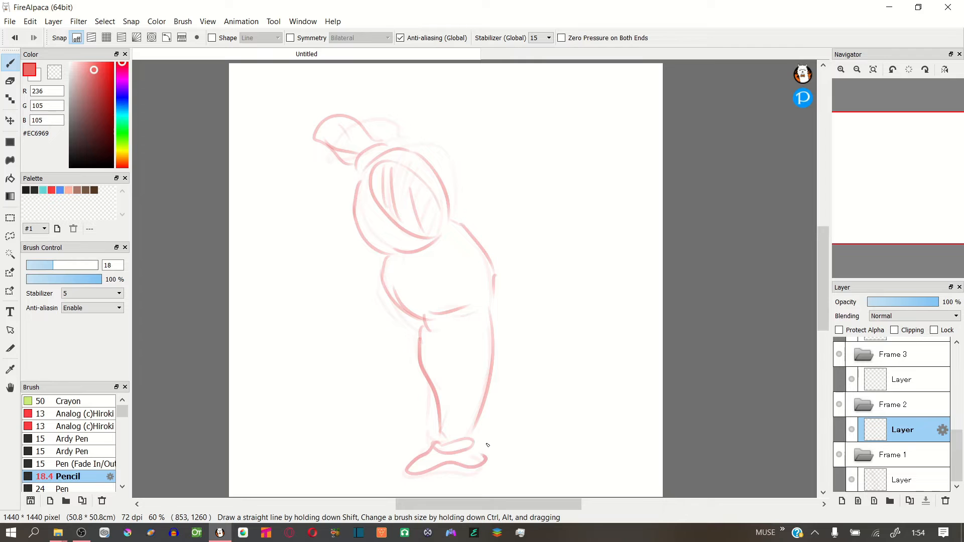
left_click(895, 383)
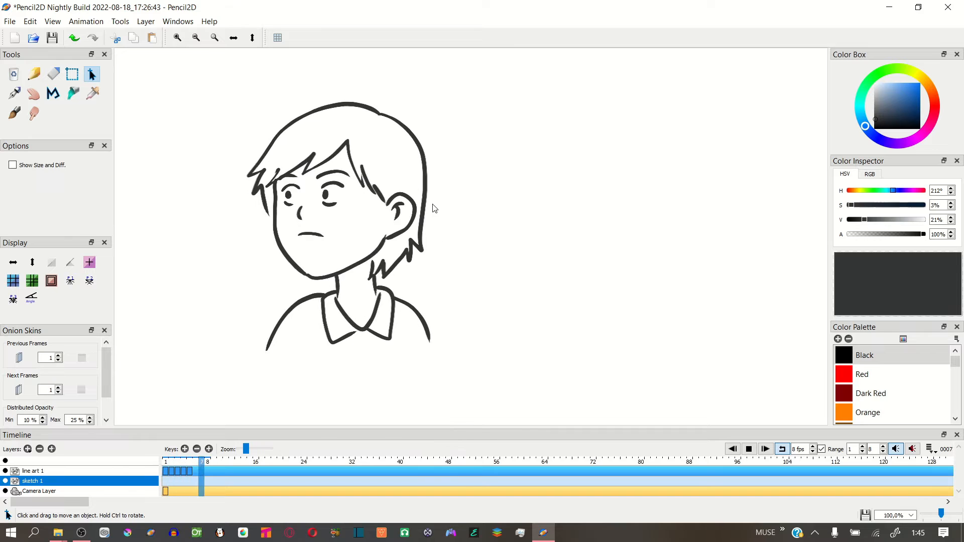
Stop the playback in Pencil2D and save a copy of the project as "test 4 pencil2d.pclx"
left_click(749, 449)
left_click(10, 21)
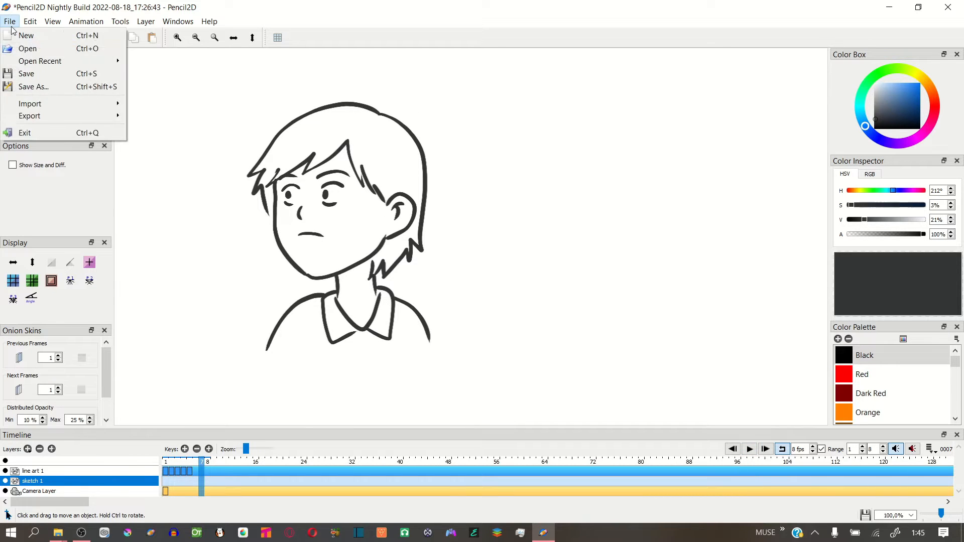
left_click(72, 87)
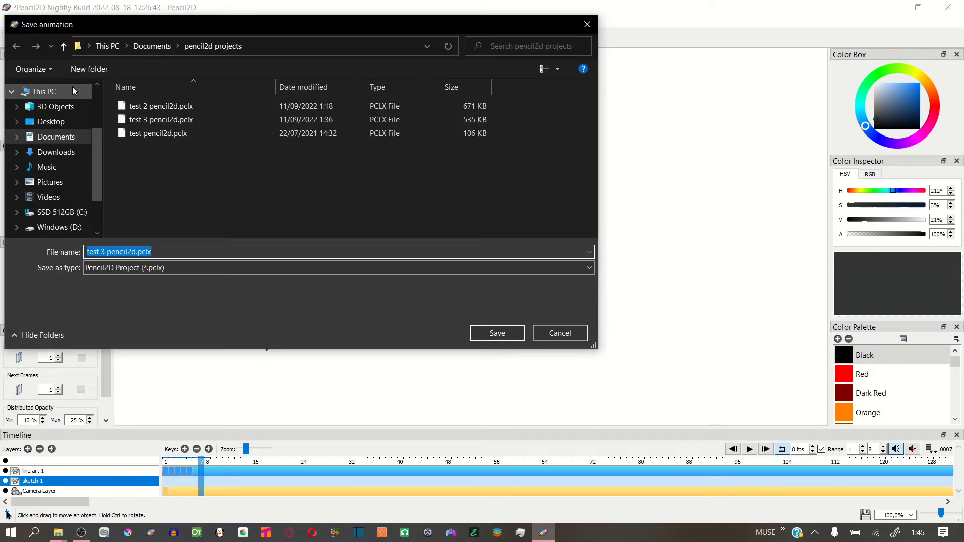
left_click(105, 254)
left_click(104, 257)
key("BackSpace")
type("4")
key("Return")
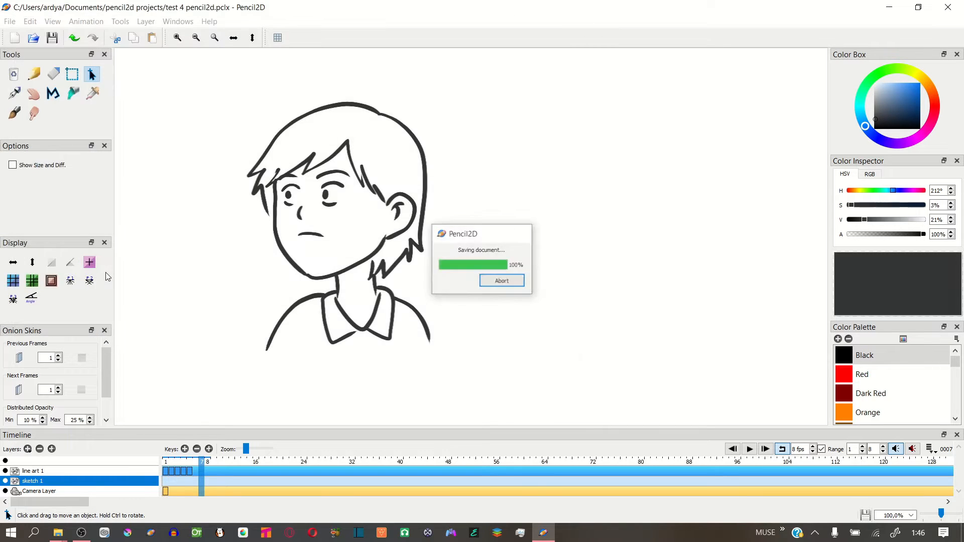
Export the animation as the movie untitled.mp4 from the Camera Layer at 1920 × 1080, view it and close the video player
left_click(10, 22)
mouse_move(62, 104)
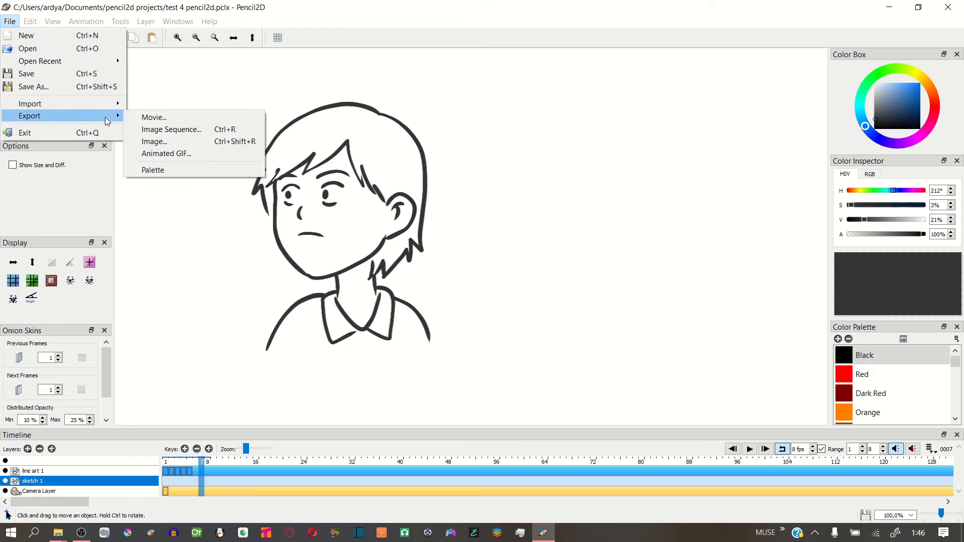
left_click(200, 117)
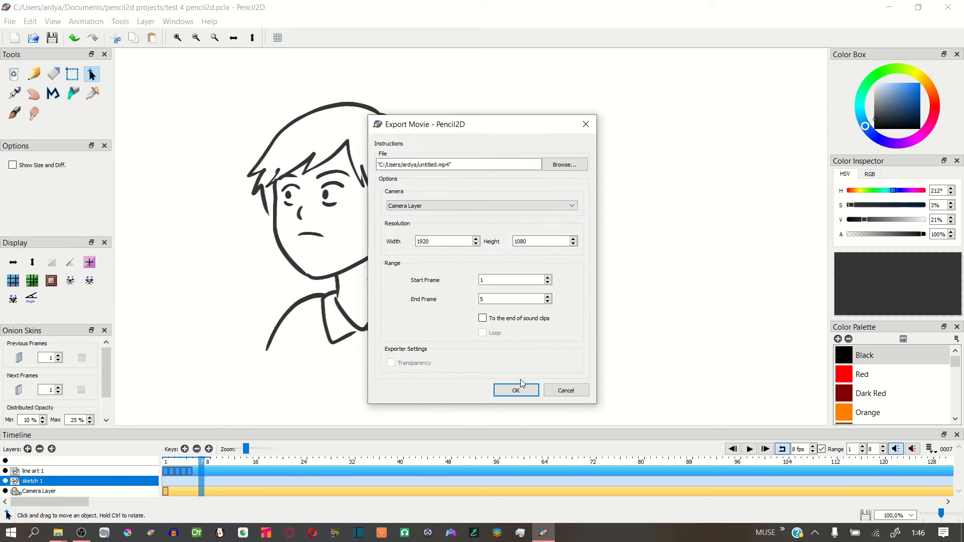
left_click(521, 301)
key("BackSpace")
left_click(516, 395)
left_click(517, 282)
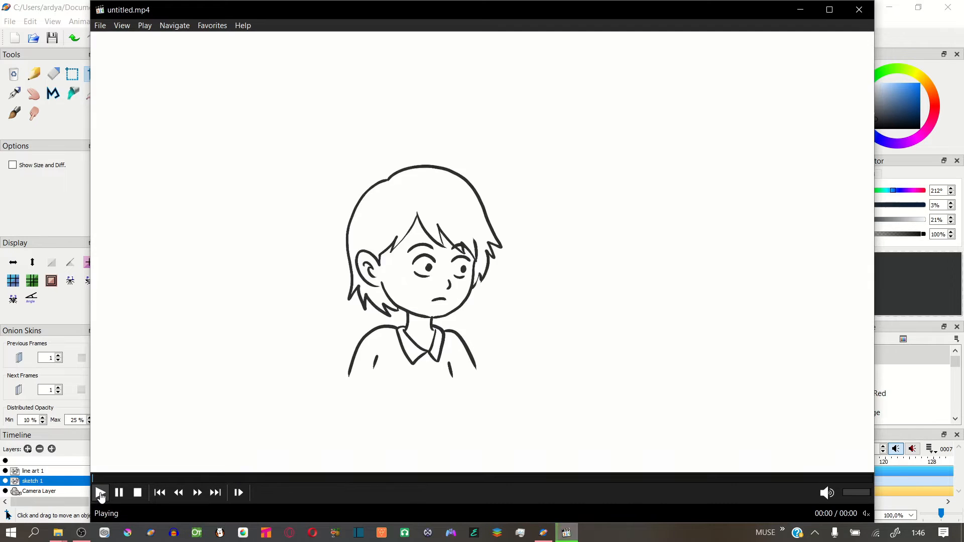
left_click(859, 9)
Export the animation as a looping GIF named untitled.gif into the Documents folder "pencil2d projects" at 1920 × 1080
left_click(9, 21)
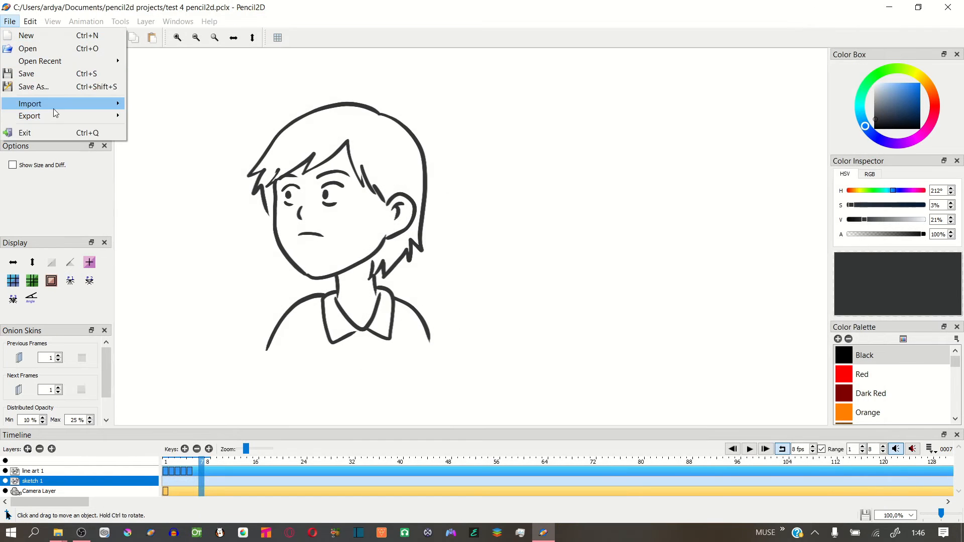
mouse_move(55, 116)
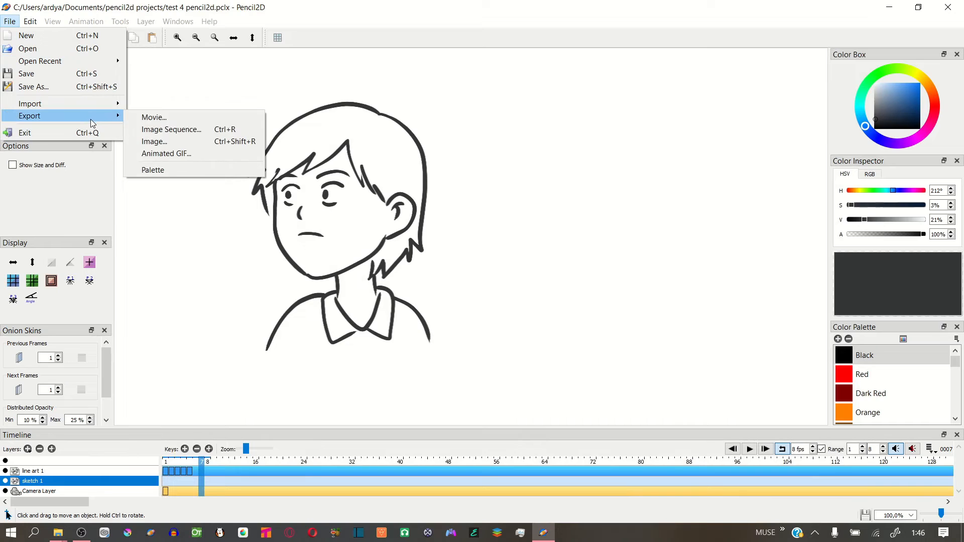
left_click(210, 155)
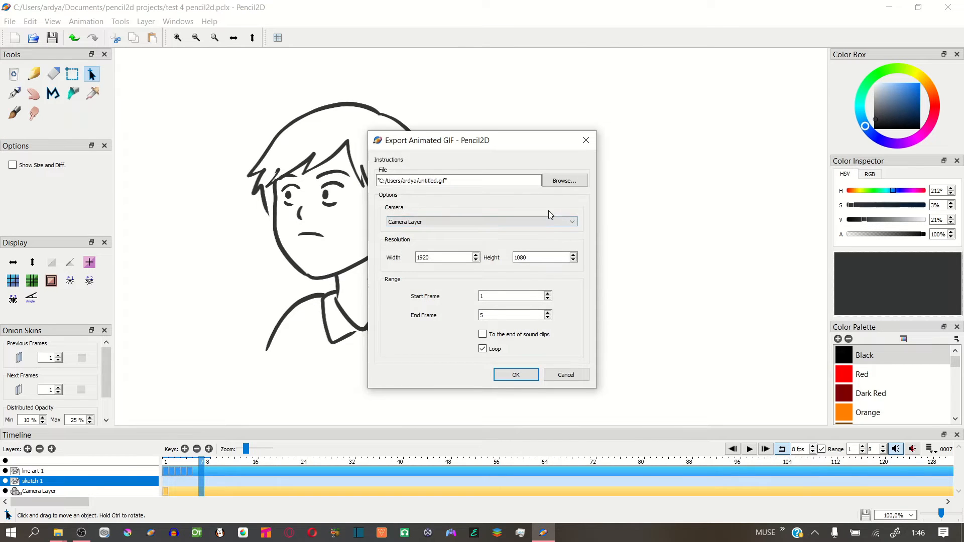
left_click(564, 181)
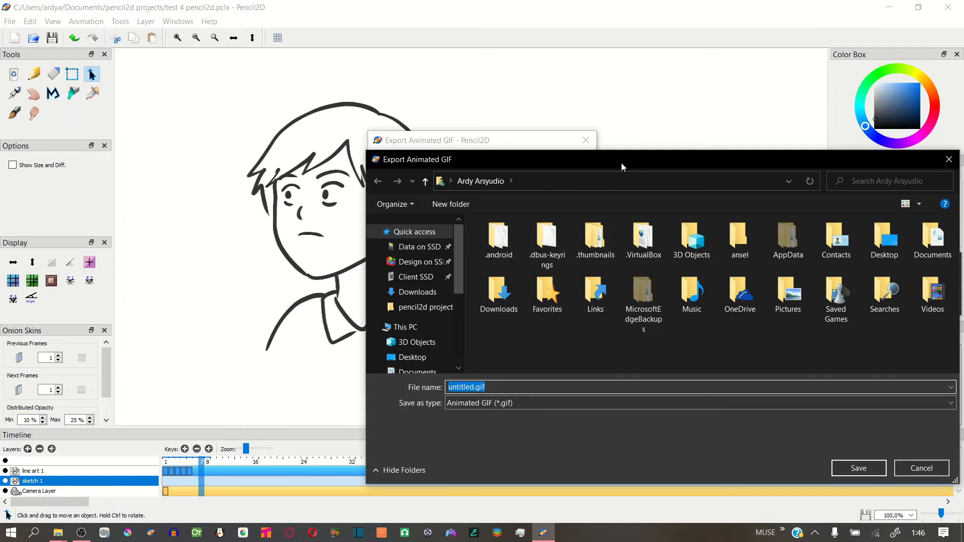
left_click_drag(621, 163, 461, 145)
double_click(776, 227)
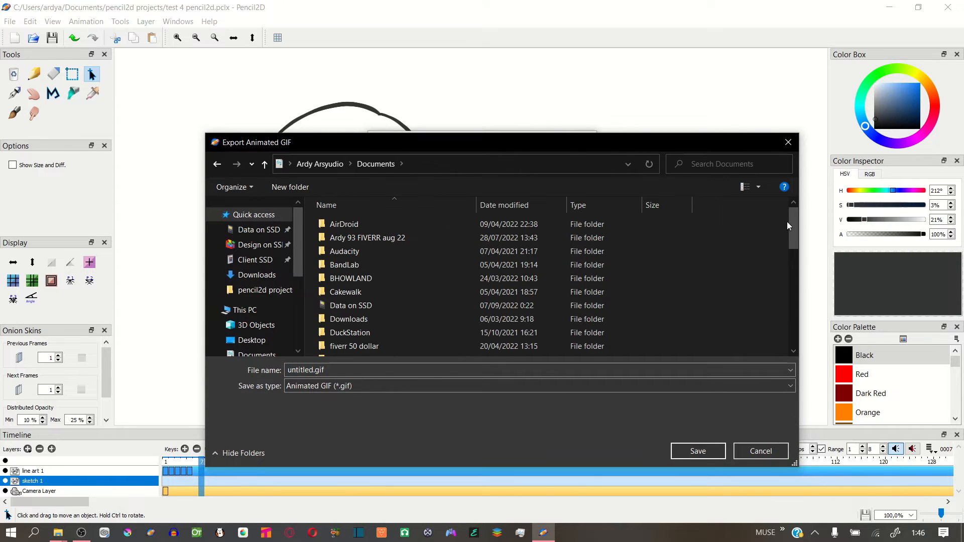
scroll(790, 261, "down", 3)
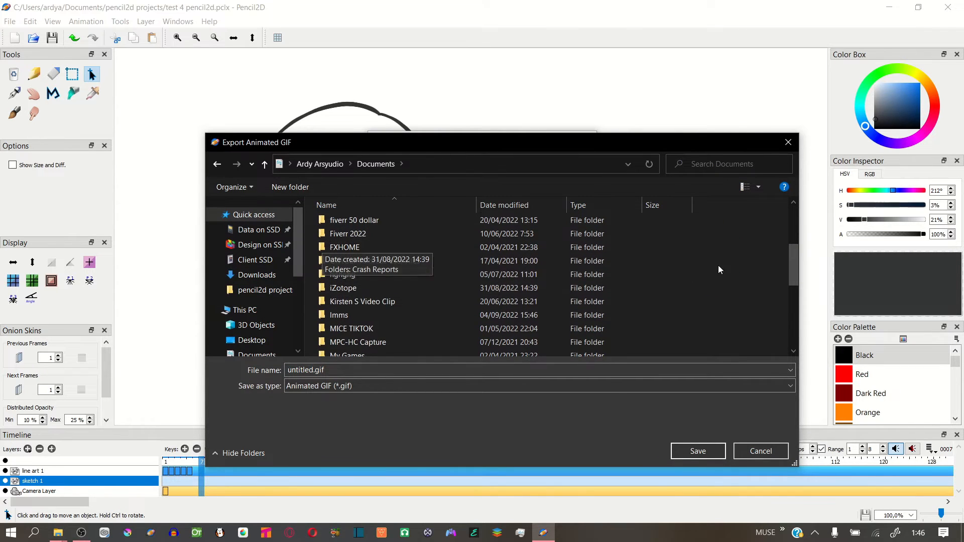
scroll(718, 269, "down", 3)
double_click(372, 328)
left_click(698, 451)
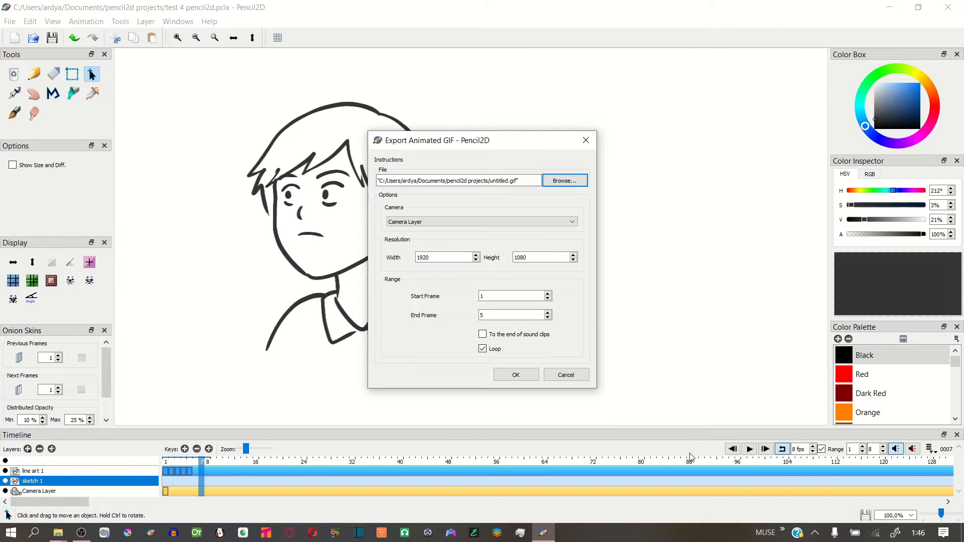
left_click(513, 377)
Open the exported untitled.gif from the pencil2d projects folder to watch it, and close the viewer
left_click(489, 282)
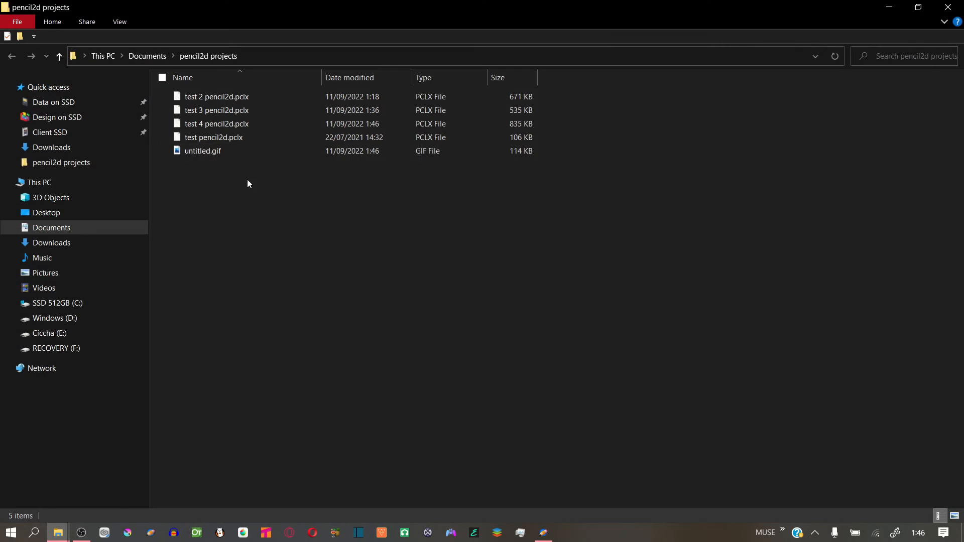
double_click(224, 151)
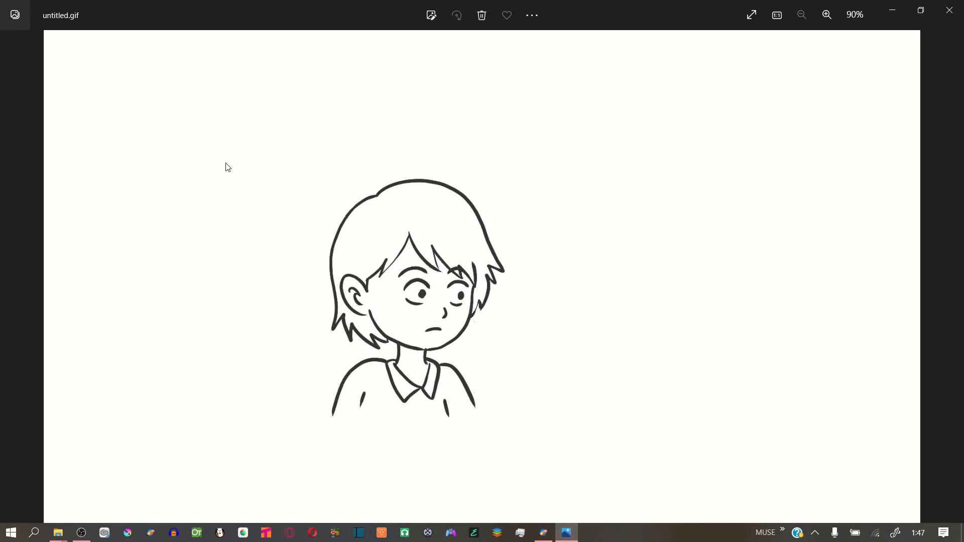
key("alt+F4")
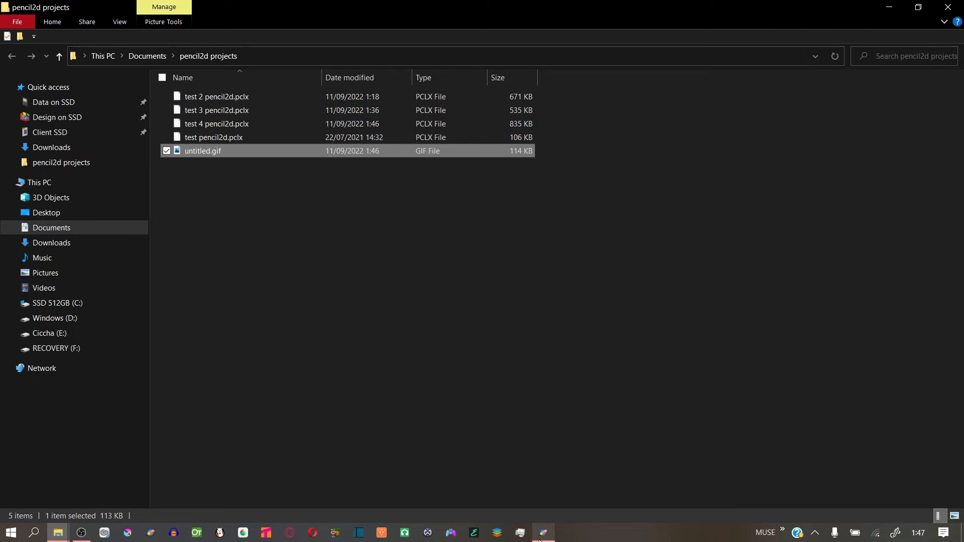
Switch to Pencil2D, create a new project and draw two round eyes with eyelids and pupils in frame 1 using the Pen tool
left_click(543, 532)
left_click(10, 21)
left_click(43, 36)
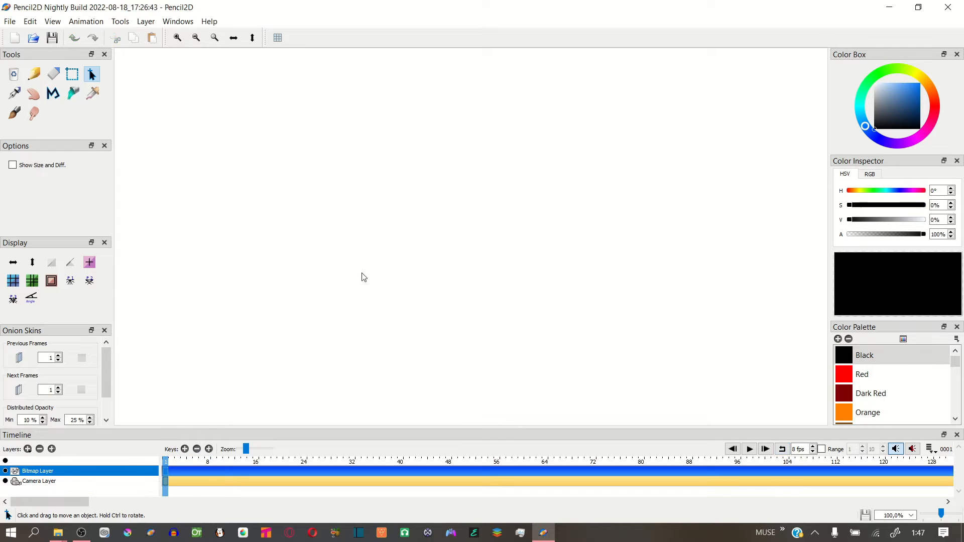
left_click(14, 93)
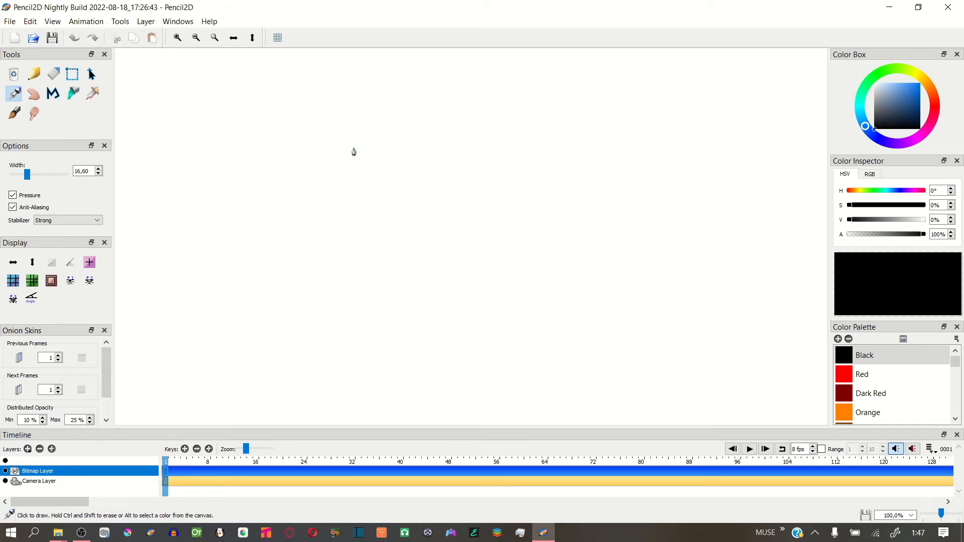
left_click_drag(379, 190, 369, 169)
left_click_drag(335, 196, 379, 191)
left_click(345, 183)
mouse_move(433, 162)
left_mouse_down()
mouse_move(432, 210)
mouse_move(438, 162)
left_mouse_up()
left_click_drag(416, 186, 433, 188)
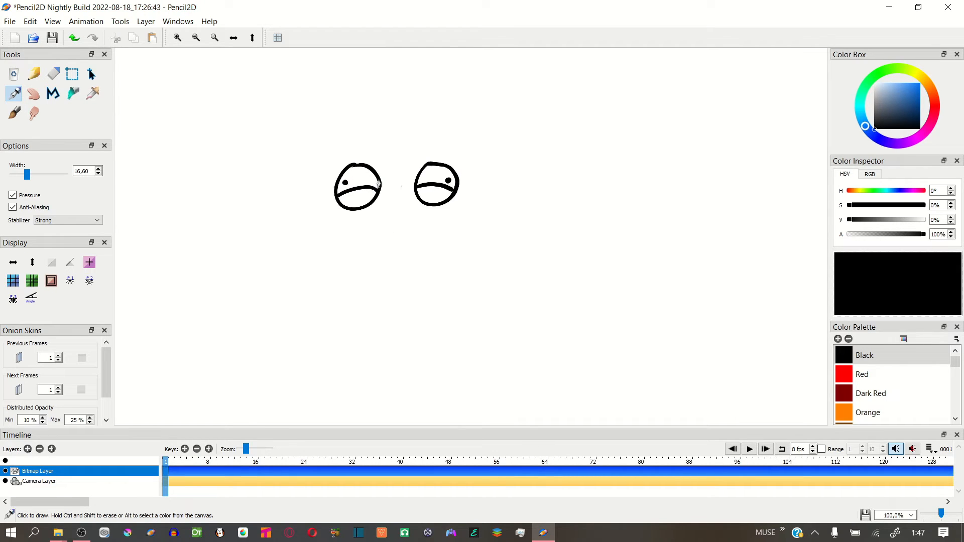
Draw the frog character's head outline around the eyes, with a wide smiling mouth, two teeth and lower cheeks
left_click_drag(377, 170, 421, 166)
left_click_drag(340, 207, 324, 223)
left_click_drag(459, 201, 462, 236)
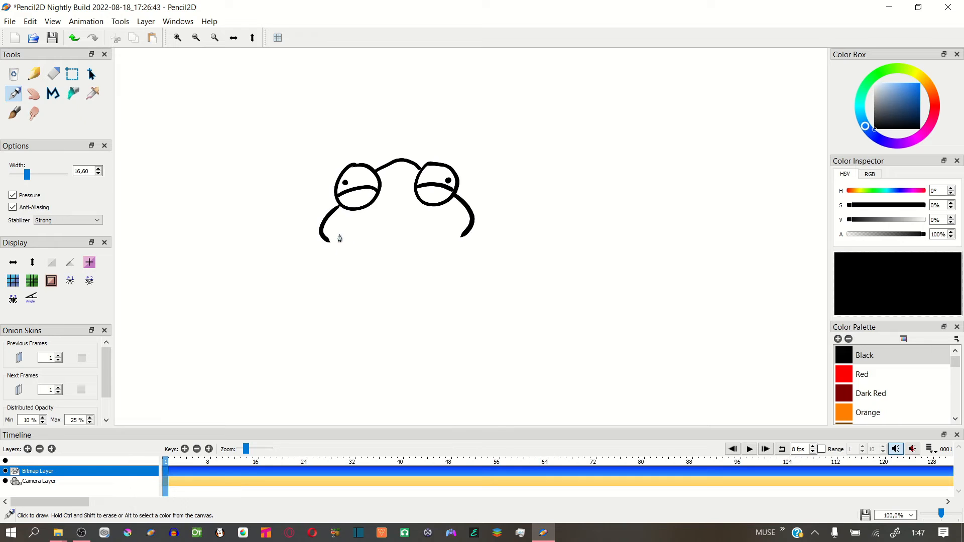
left_click_drag(340, 235, 451, 227)
mouse_move(379, 243)
left_mouse_down()
mouse_move(408, 255)
mouse_move(428, 239)
left_mouse_up()
left_click_drag(327, 240, 357, 273)
left_click_drag(464, 235, 436, 273)
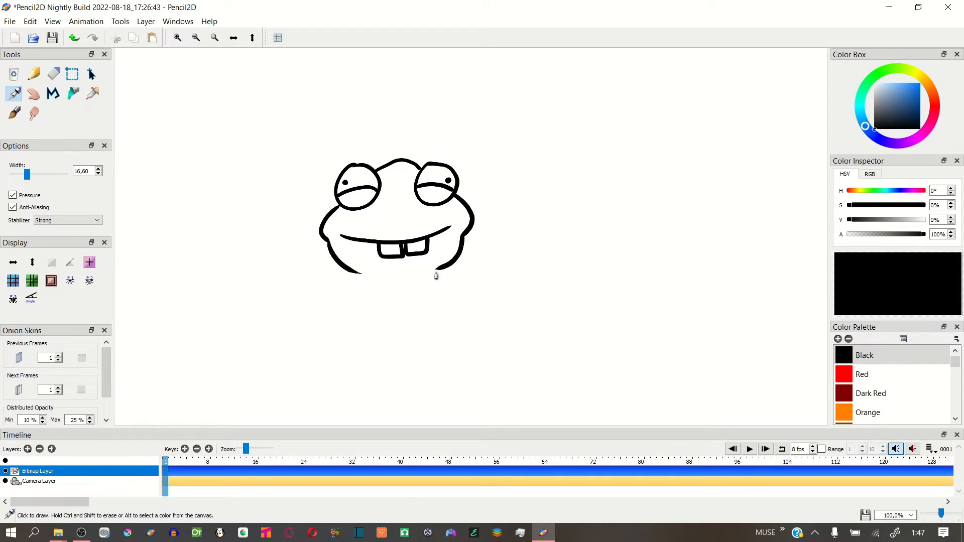
Draw the character's torso with a curved bottom edge, and close the head with a chin line
left_click_drag(360, 274, 365, 346)
left_click_drag(436, 271, 440, 334)
left_click_drag(365, 345, 441, 338)
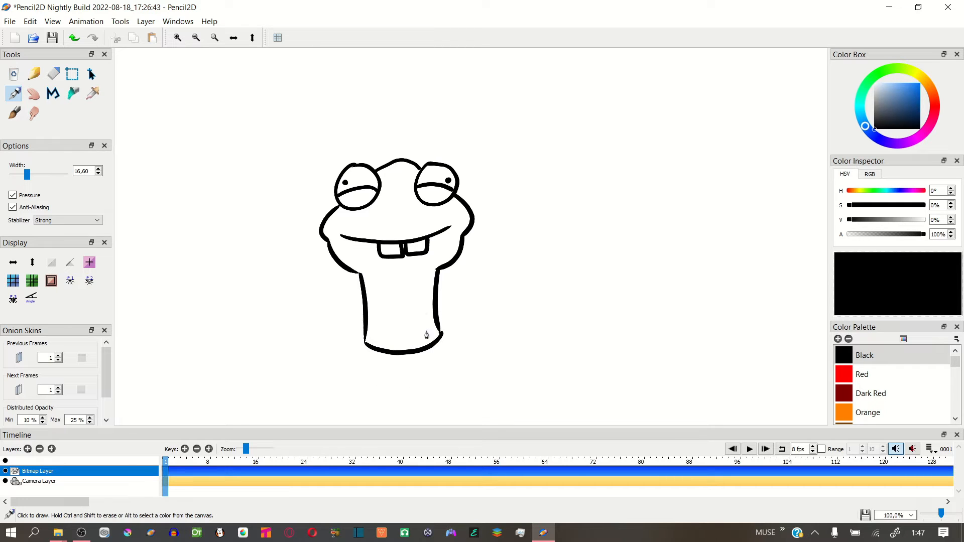
left_click_drag(362, 275, 434, 272)
key("ctrl+z")
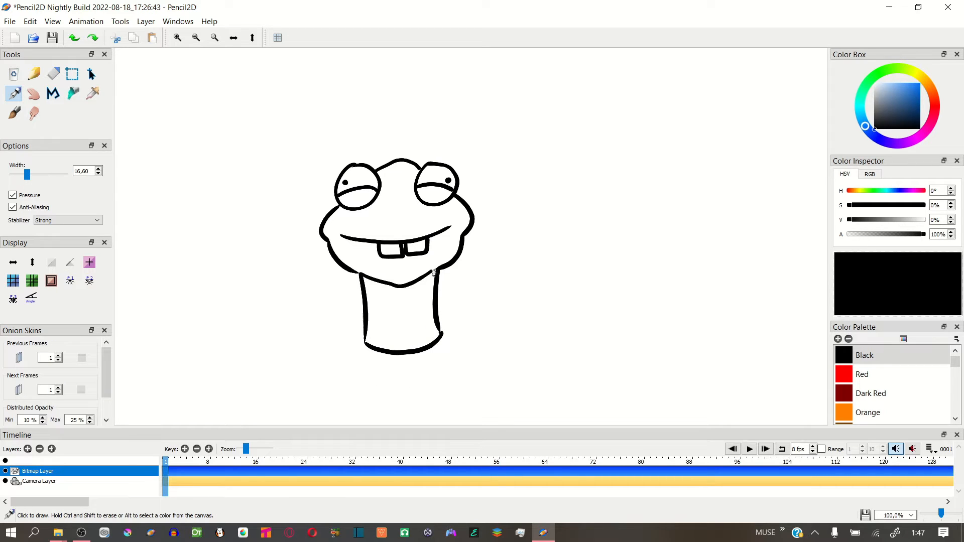
Draw a bow tie under the chin and two lowered arms with rounded hands
mouse_move(378, 284)
left_mouse_down()
mouse_move(417, 282)
mouse_move(319, 307)
mouse_move(333, 309)
left_mouse_up()
key("ctrl+z")
left_click_drag(335, 310, 320, 310)
mouse_move(437, 278)
left_mouse_down()
mouse_move(476, 304)
mouse_move(457, 306)
left_mouse_up()
left_click_drag(458, 307, 477, 303)
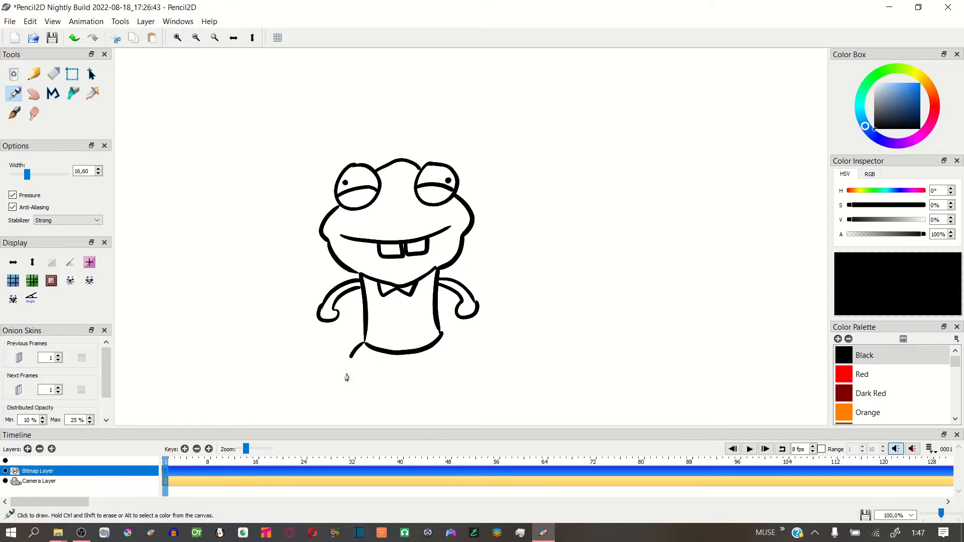
Draw two bent legs with feet below the torso
left_click_drag(346, 377, 345, 389)
left_click_drag(366, 351, 363, 390)
left_click_drag(443, 337, 467, 381)
mouse_move(437, 343)
left_mouse_down()
mouse_move(450, 388)
mouse_move(469, 379)
left_mouse_up()
Add a keyframe at frame 2 on the Bitmap Layer and turn on the previous-frame onion skin
left_click(172, 469)
left_click(185, 449)
key("o")
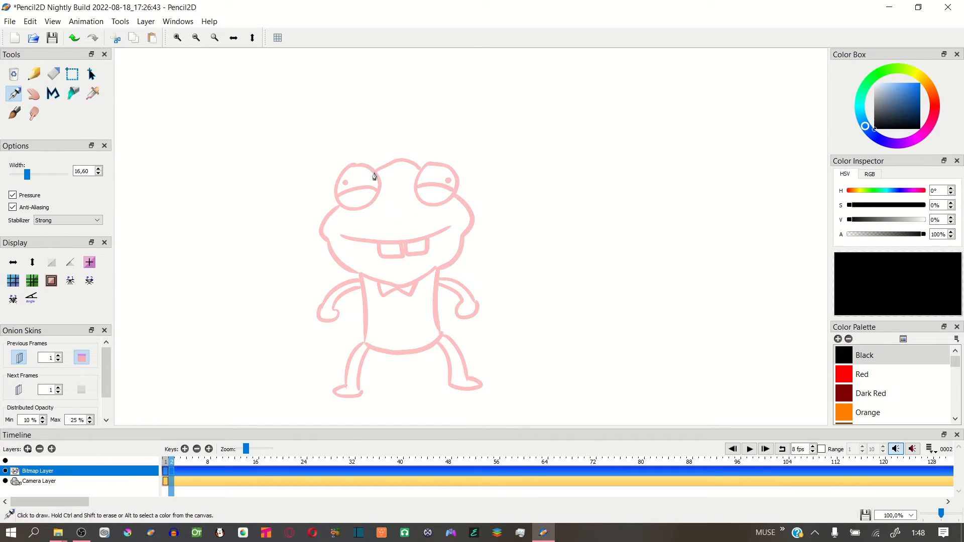
Draw frame 2's narrower eyes with eyelids and pupils, plus the top of the head and the left cheek, over the onion skin
mouse_move(380, 190)
left_mouse_down()
mouse_move(344, 181)
mouse_move(369, 219)
mouse_move(343, 206)
mouse_move(376, 198)
left_mouse_up()
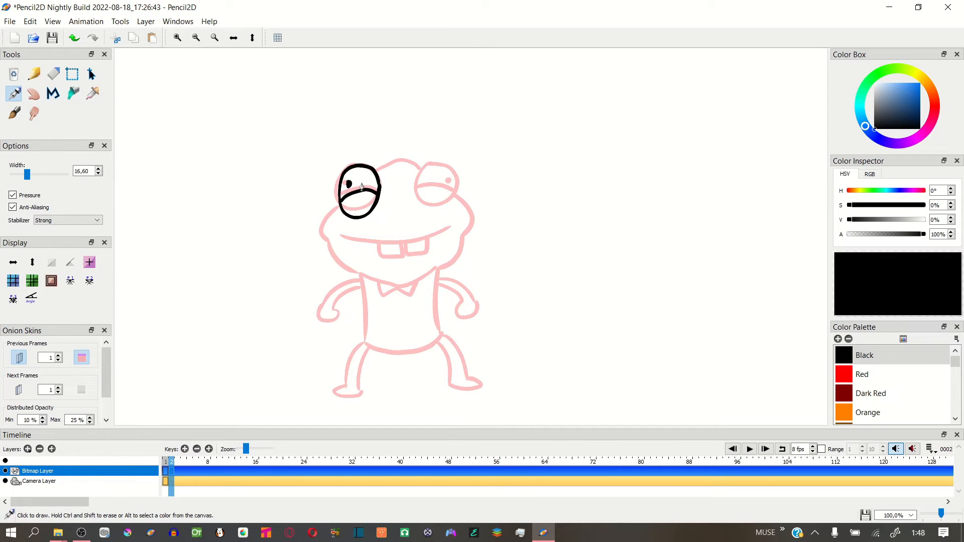
mouse_move(430, 165)
left_mouse_down()
mouse_move(434, 210)
mouse_move(450, 208)
mouse_move(433, 162)
left_mouse_up()
key("ctrl+z")
key("ctrl+z")
mouse_move(430, 164)
left_mouse_down()
mouse_move(428, 215)
mouse_move(434, 161)
left_mouse_up()
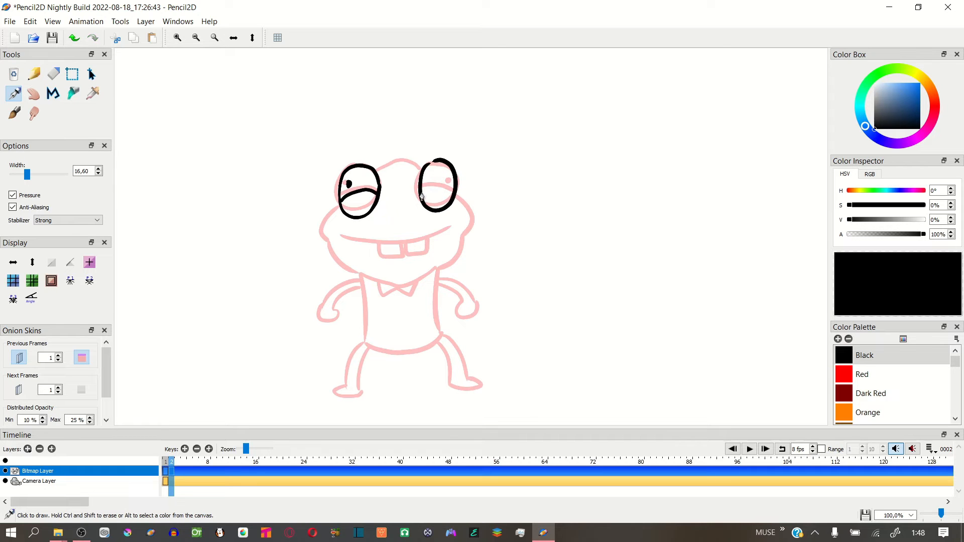
left_click_drag(422, 196, 453, 199)
left_click_drag(384, 173, 417, 163)
left_click_drag(339, 205, 321, 240)
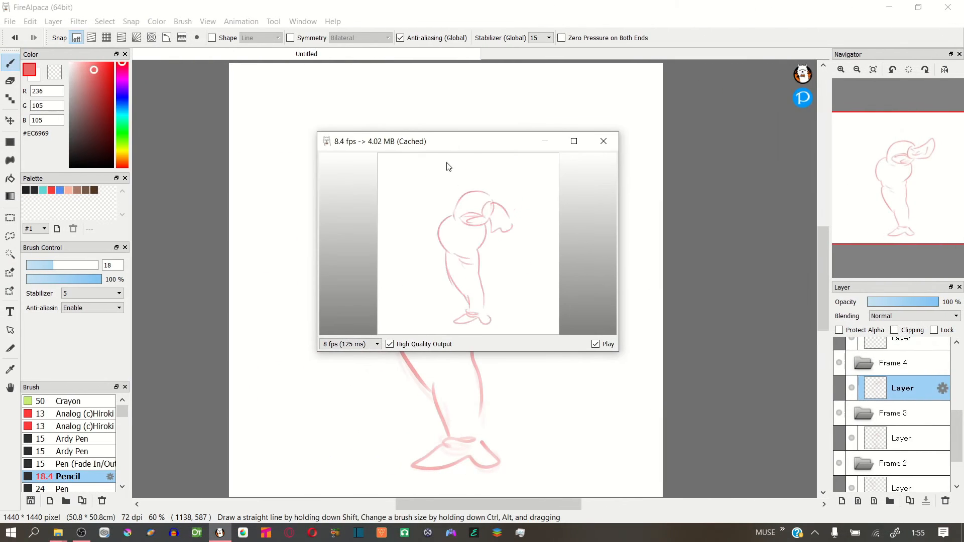
In FireAlpaca, turn off high quality output in the animation preview, enlarge the preview window and close it
left_click(390, 344)
left_click_drag(318, 353, 232, 400)
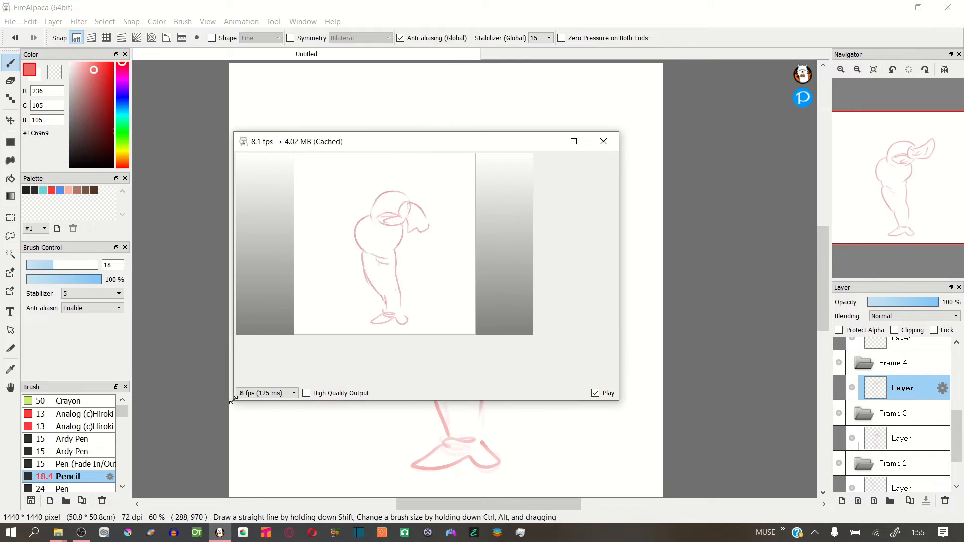
left_click(603, 144)
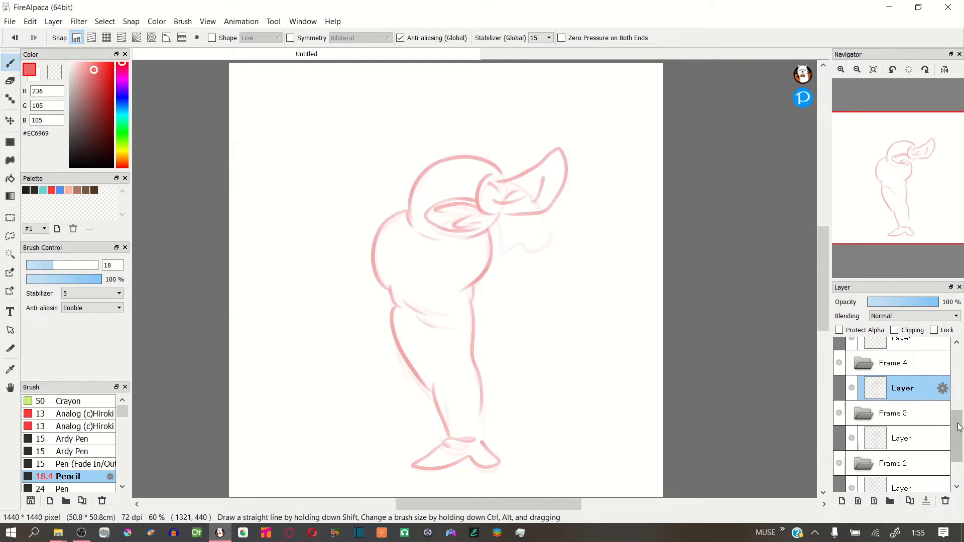
Delete Frame 5, Frame 6, Frame 7 and the remaining empty frame above Frame 4 from the layer stack
scroll(955, 411, "up", 2)
left_click(928, 398)
left_click(906, 371)
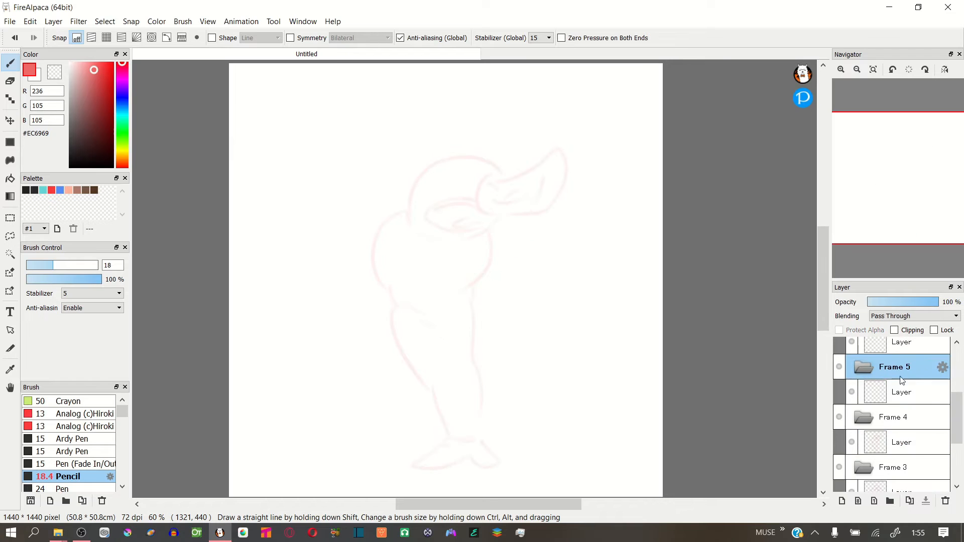
left_click(864, 367)
left_click(946, 502)
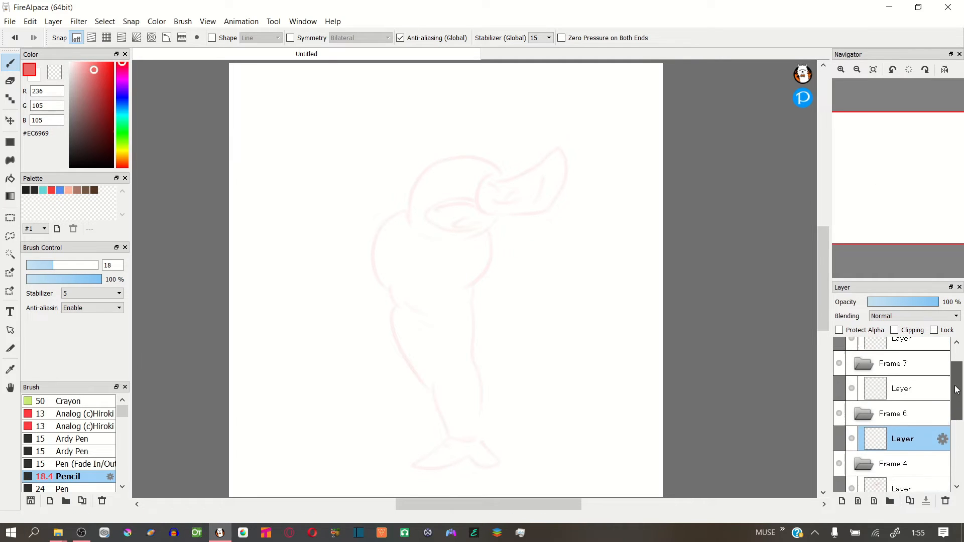
left_click(946, 503)
left_click(899, 379)
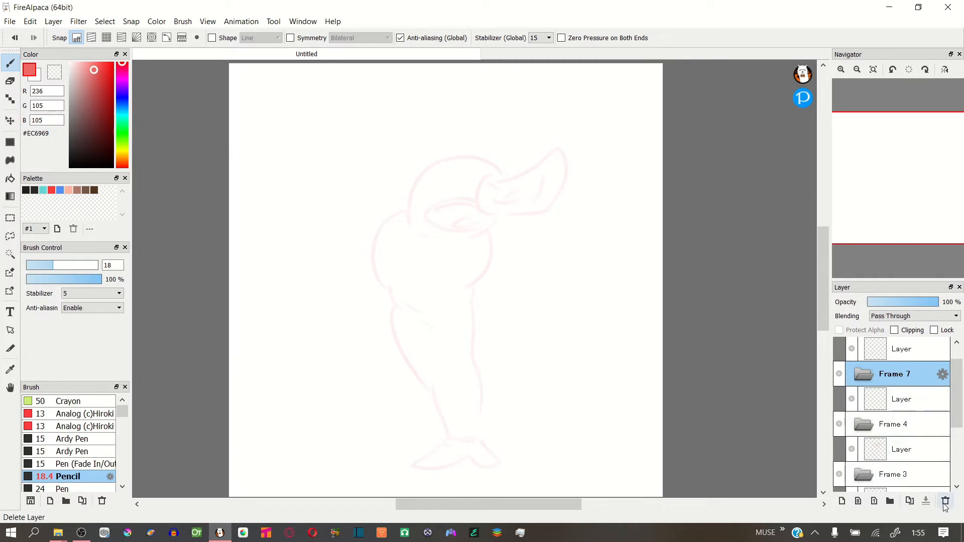
left_click(946, 502)
scroll(904, 392, "up", 1)
left_click(898, 360)
left_click(946, 503)
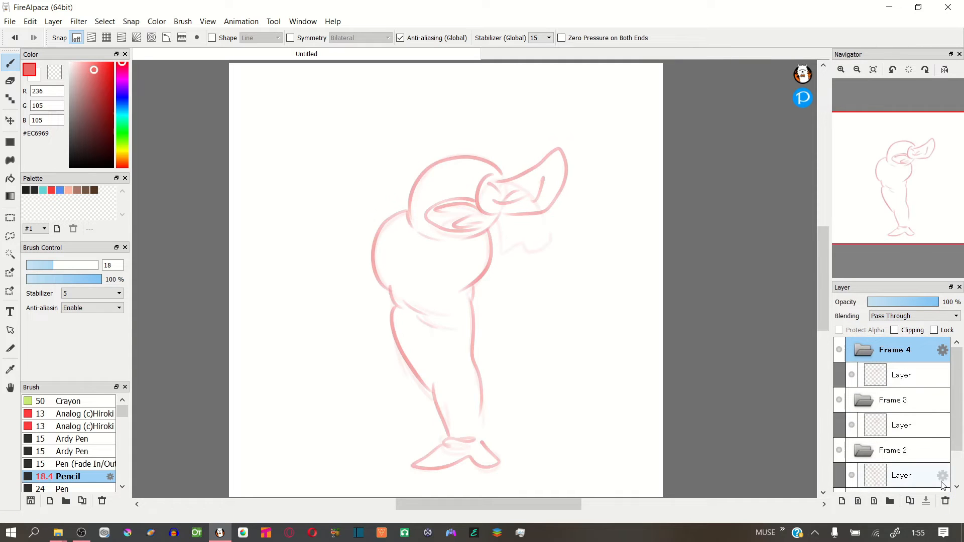
Play back the animation with AutoPlay, and enlarge and reposition the preview window
left_click(208, 22)
mouse_move(241, 21)
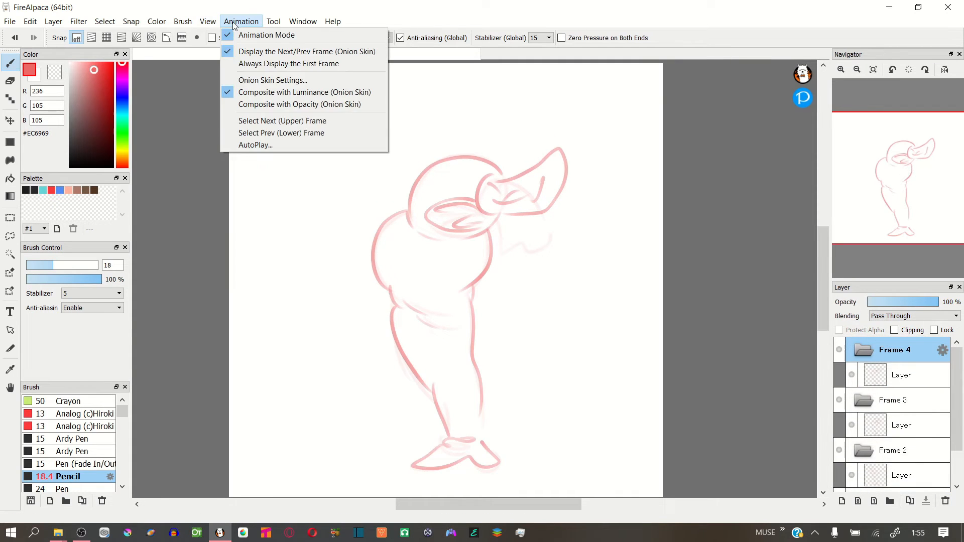
left_click(255, 146)
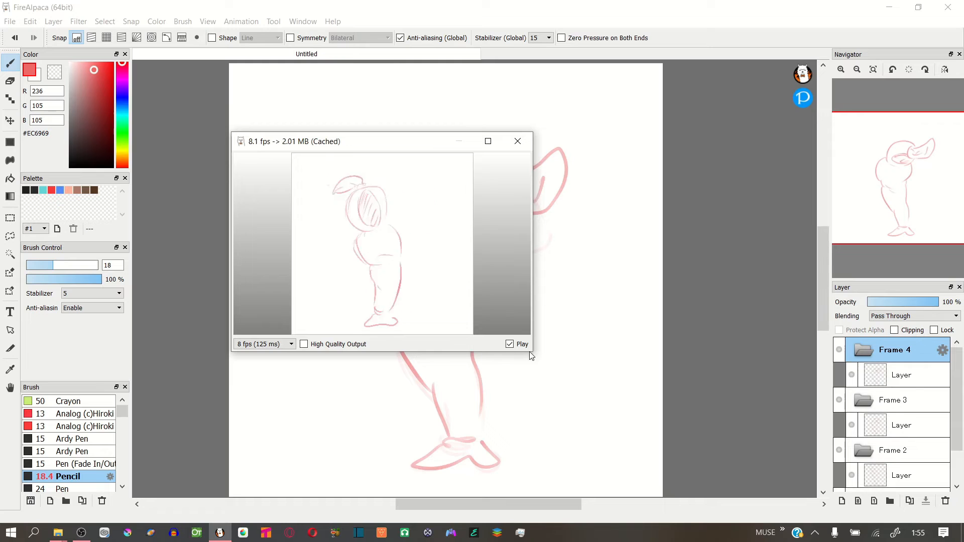
left_click_drag(533, 353, 672, 476)
left_click_drag(558, 141, 535, 88)
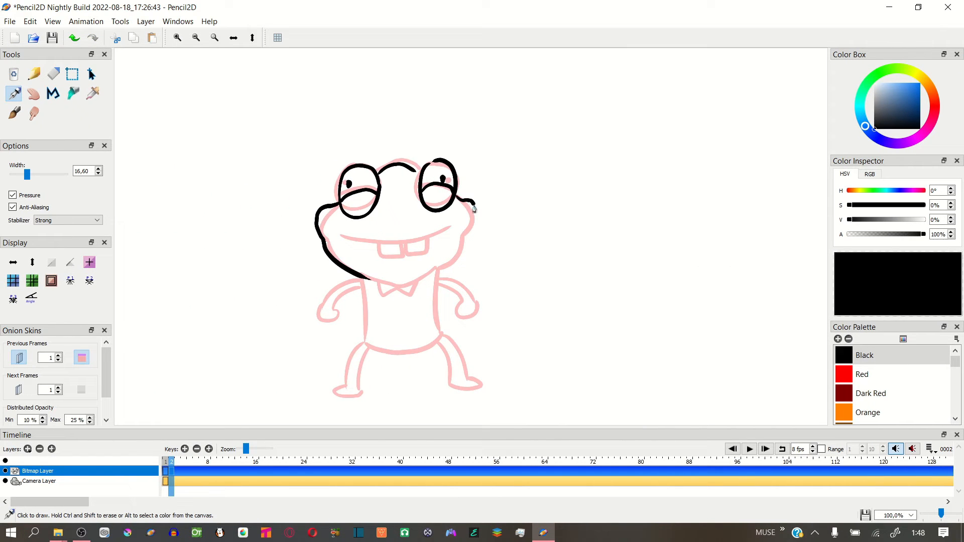
In Pencil2D's frame 2, complete the head outline with the right cheek and jaw, and draw the bow tie and two raised arms
mouse_move(475, 209)
left_mouse_down()
mouse_move(467, 235)
mouse_move(437, 276)
mouse_move(398, 292)
mouse_move(362, 277)
mouse_move(404, 296)
mouse_move(303, 281)
mouse_move(321, 289)
left_mouse_up()
key("ctrl+z")
mouse_move(439, 279)
left_mouse_down()
mouse_move(495, 269)
mouse_move(473, 279)
left_mouse_up()
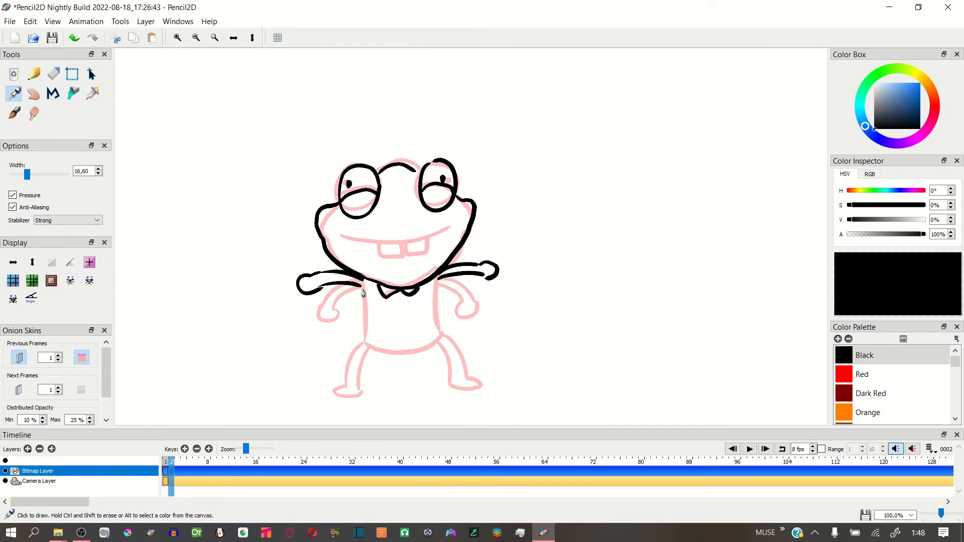
Draw the frog's torso and two bent legs with feet in frame 2
left_click_drag(367, 321, 433, 347)
left_click_drag(435, 274, 439, 341)
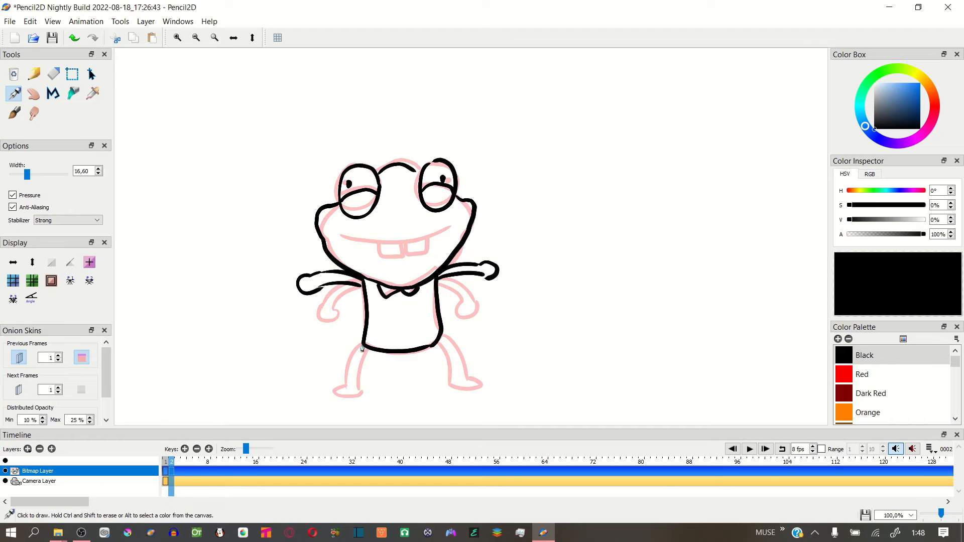
mouse_move(363, 345)
left_mouse_down()
mouse_move(346, 377)
mouse_move(355, 396)
mouse_move(369, 395)
mouse_move(351, 400)
left_mouse_up()
key("ctrl+z")
mouse_move(441, 336)
left_mouse_down()
mouse_move(444, 391)
mouse_move(428, 393)
left_mouse_up()
Check frame 1's pose, draw the curved smile and two front teeth in frame 2, and compare both frames
key("comma")
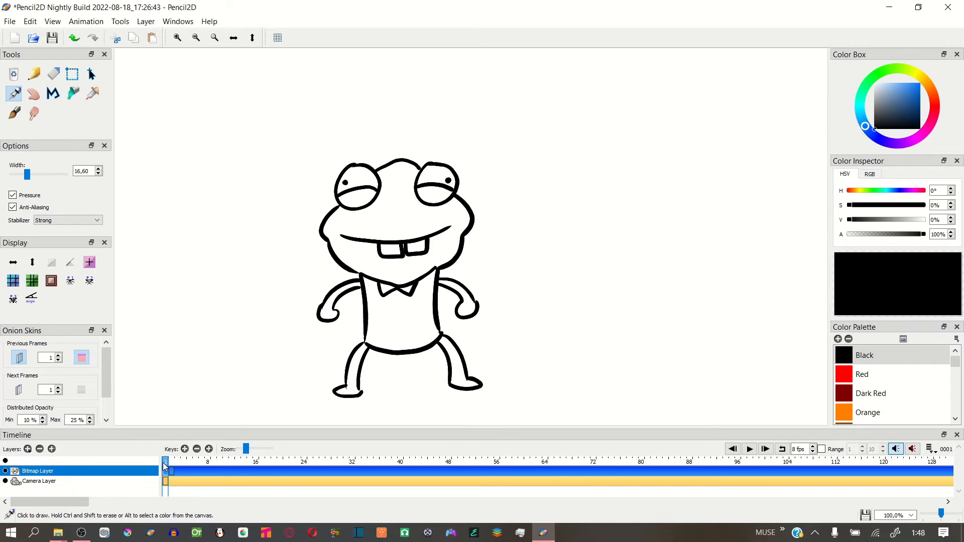
key("period")
left_click_drag(359, 242, 449, 227)
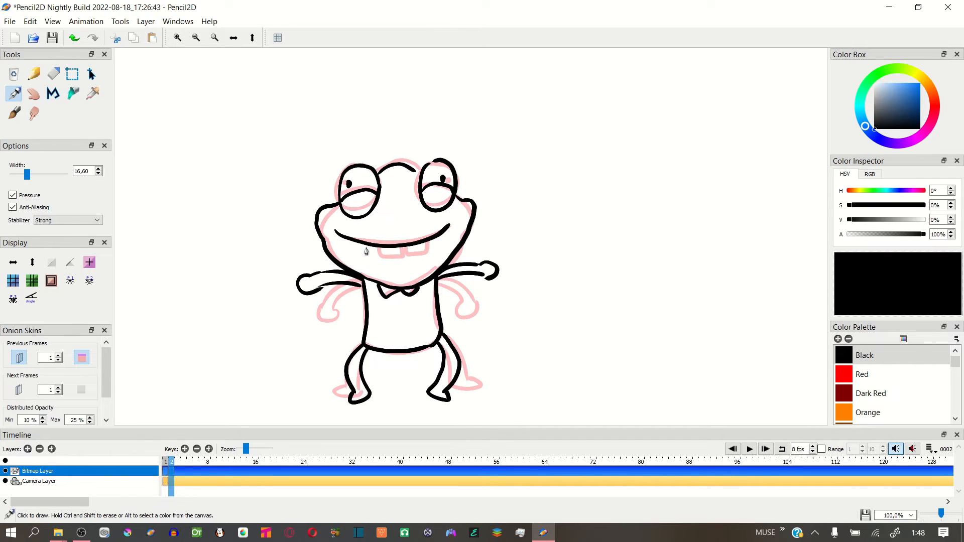
left_click_drag(401, 258, 423, 256)
left_click(166, 463)
left_click(170, 471)
In frame 3, draw both bulging eyes higher than in the previous frame, with pupils and eyelid lines
left_click(180, 461)
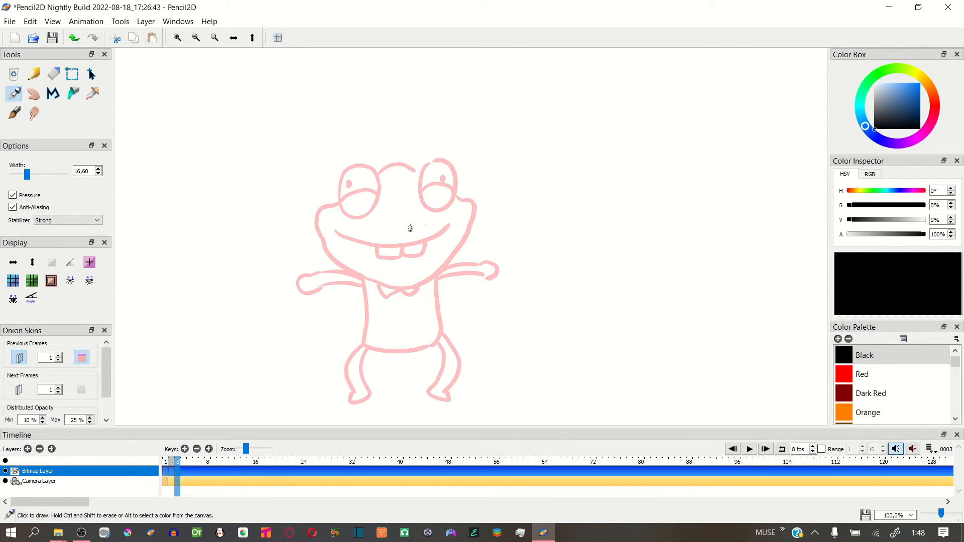
key("comma")
key("period")
mouse_move(337, 172)
left_mouse_down()
mouse_move(346, 152)
mouse_move(350, 201)
mouse_move(353, 148)
mouse_move(355, 167)
left_mouse_up()
key("ctrl+z")
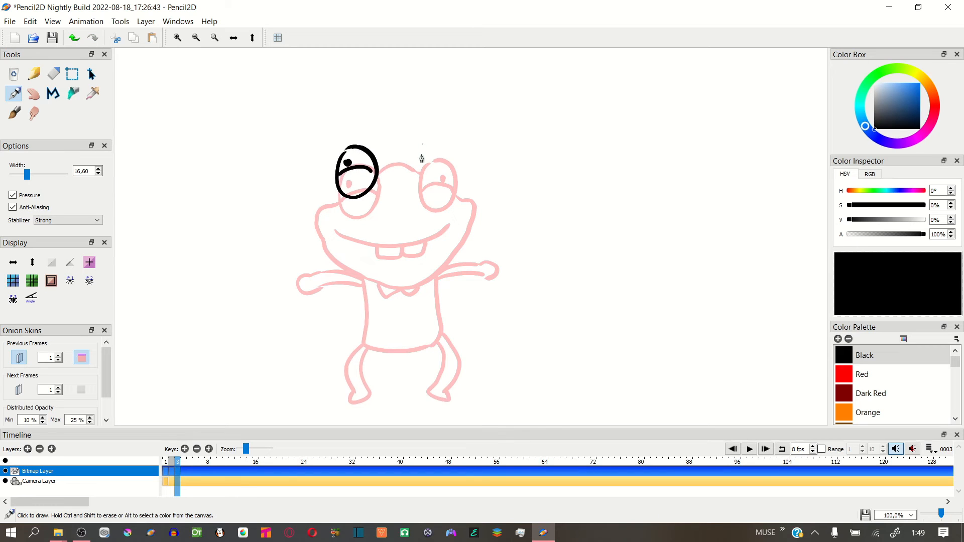
mouse_move(433, 149)
left_mouse_down()
mouse_move(428, 197)
mouse_move(431, 154)
mouse_move(453, 170)
left_mouse_up()
left_click(446, 161)
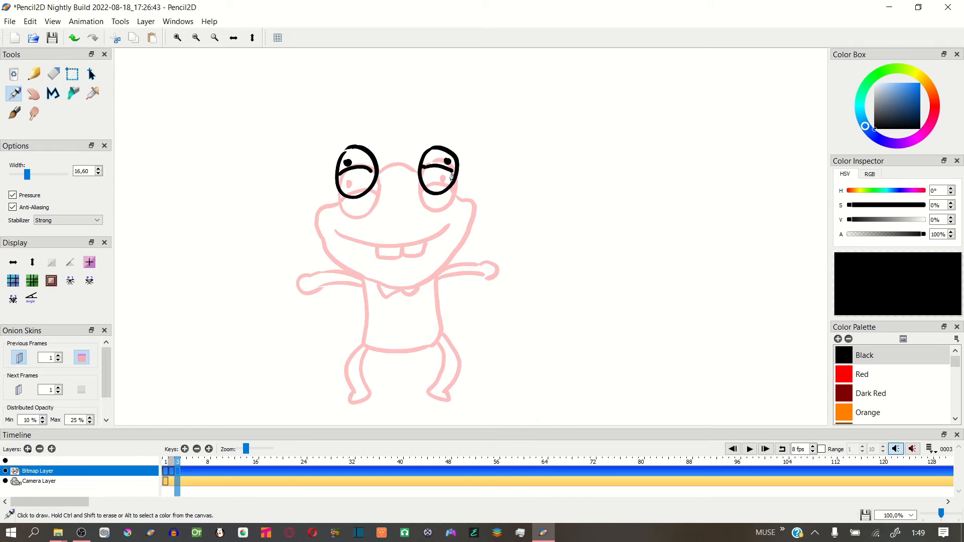
Outline the frog's head in frame 3 and add the mouth, two front teeth and bow tie
left_click_drag(379, 170, 416, 158)
mouse_move(336, 192)
left_mouse_down()
mouse_move(313, 214)
mouse_move(397, 271)
left_mouse_up()
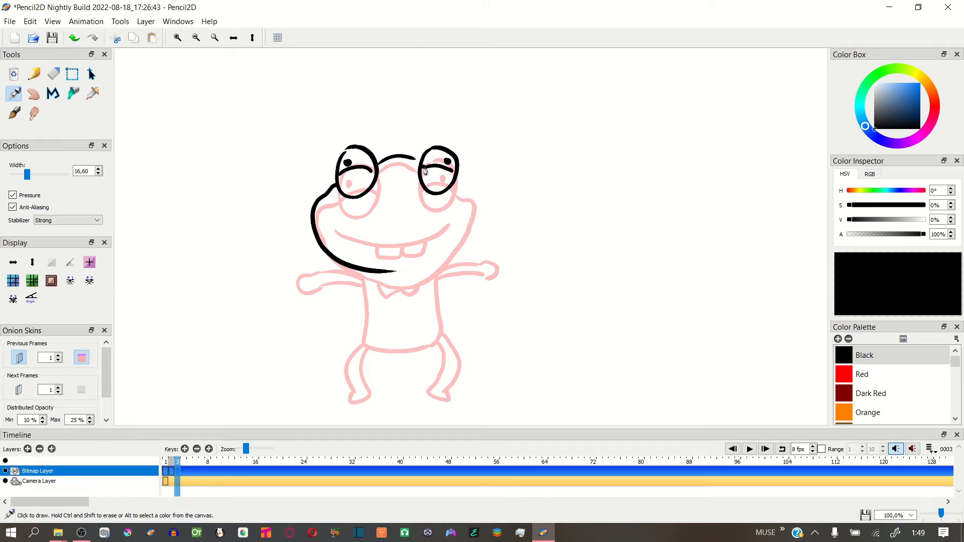
mouse_move(457, 182)
left_mouse_down()
mouse_move(470, 198)
mouse_move(455, 250)
mouse_move(403, 271)
left_mouse_up()
mouse_move(340, 230)
left_mouse_down()
mouse_move(445, 223)
mouse_move(390, 226)
mouse_move(445, 214)
mouse_move(423, 224)
left_mouse_up()
key("ctrl+z")
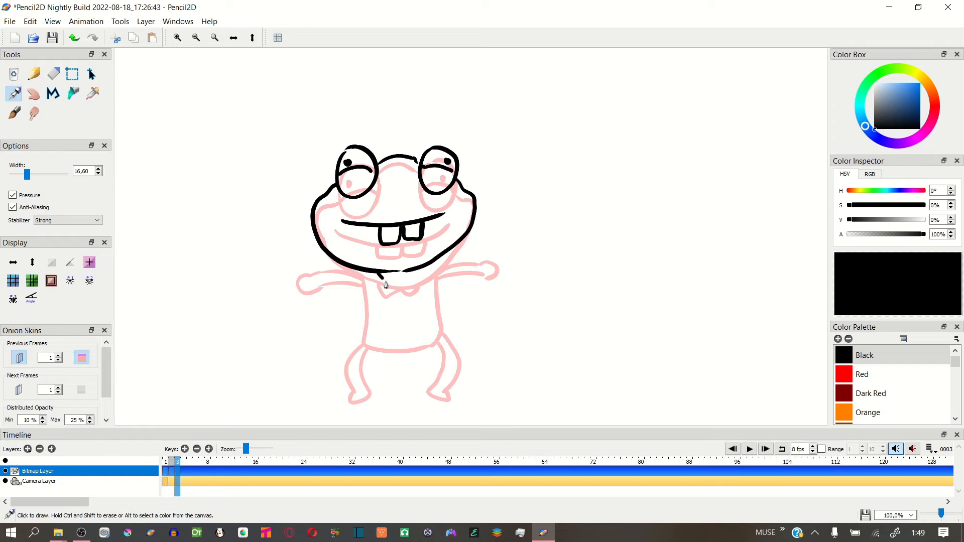
left_click_drag(362, 271, 376, 349)
key("ctrl+z")
key("ctrl+shift+z")
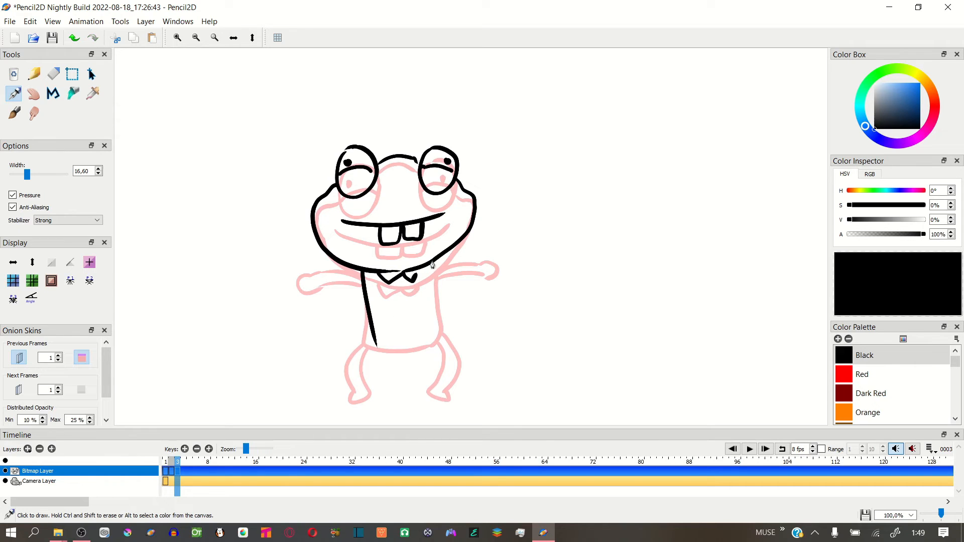
left_click_drag(433, 262, 417, 343)
key("ctrl+z")
left_click_drag(427, 267, 430, 329)
key("ctrl+z")
key("ctrl+z")
mouse_move(364, 270)
left_mouse_down()
mouse_move(361, 347)
mouse_move(420, 345)
mouse_move(370, 341)
mouse_move(431, 307)
mouse_move(431, 264)
left_mouse_up()
key("ctrl+z")
key("ctrl+z")
key("ctrl+z")
Draw the frog's tapered torso, two straight legs with feet, and two arms hanging down in frame 3
mouse_move(363, 271)
left_mouse_down()
mouse_move(371, 340)
mouse_move(422, 335)
left_mouse_up()
mouse_move(435, 261)
left_mouse_down()
mouse_move(425, 334)
mouse_move(376, 383)
left_mouse_up()
mouse_move(382, 336)
left_mouse_down()
mouse_move(386, 388)
mouse_move(373, 391)
left_mouse_up()
left_click_drag(427, 336, 415, 389)
mouse_move(414, 337)
left_mouse_down()
mouse_move(409, 367)
mouse_move(419, 398)
left_mouse_up()
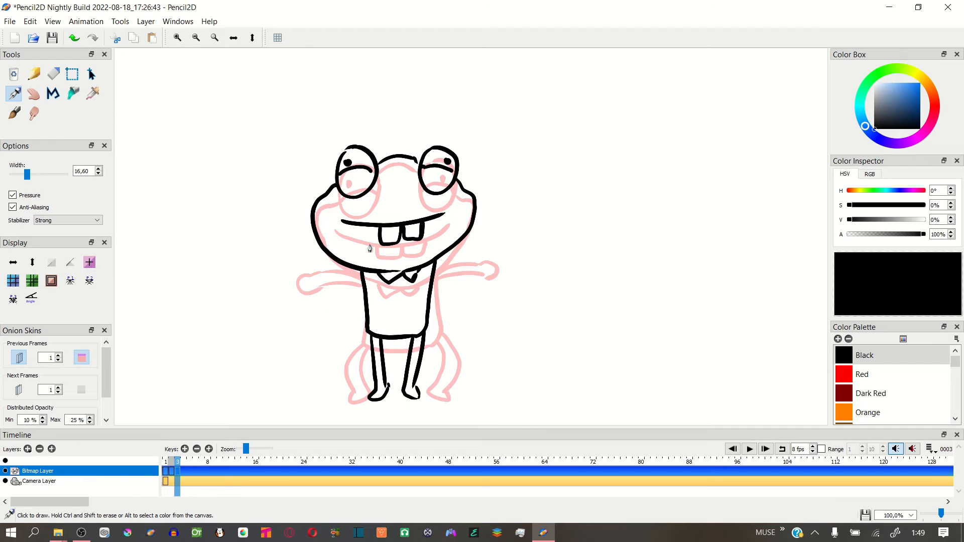
left_click_drag(360, 271, 337, 318)
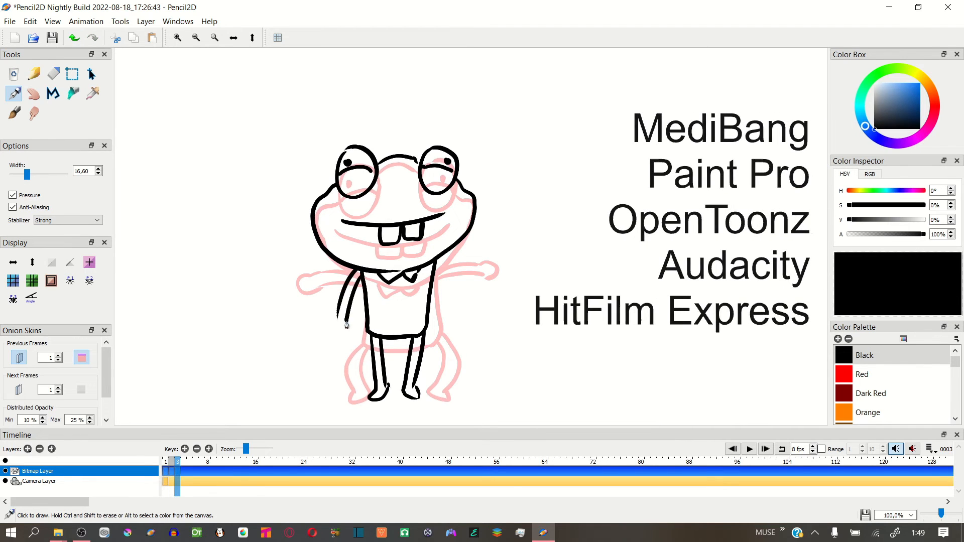
mouse_move(438, 261)
left_mouse_down()
mouse_move(446, 318)
mouse_move(445, 294)
left_mouse_up()
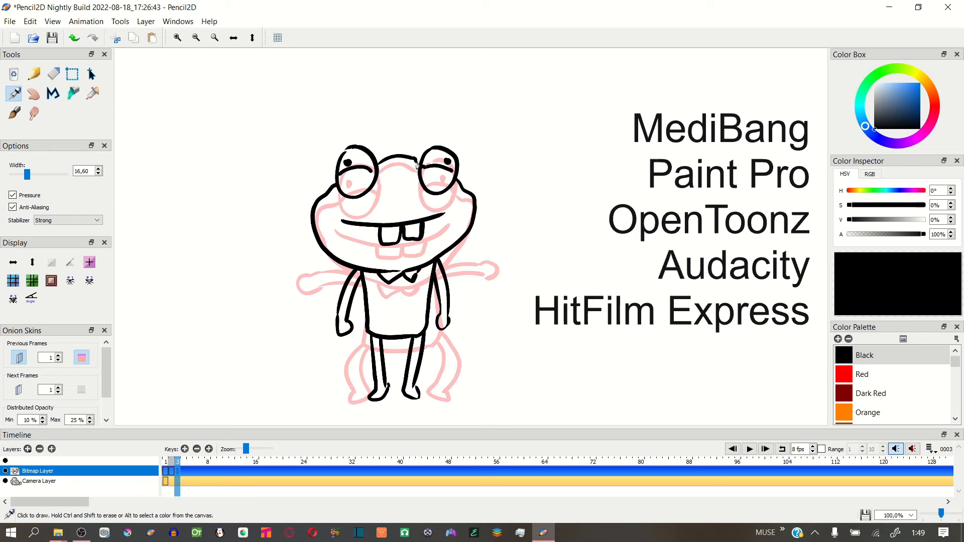
Limit playback to the range of frames 1 to 3 and play the frog animation on loop
left_click(752, 450)
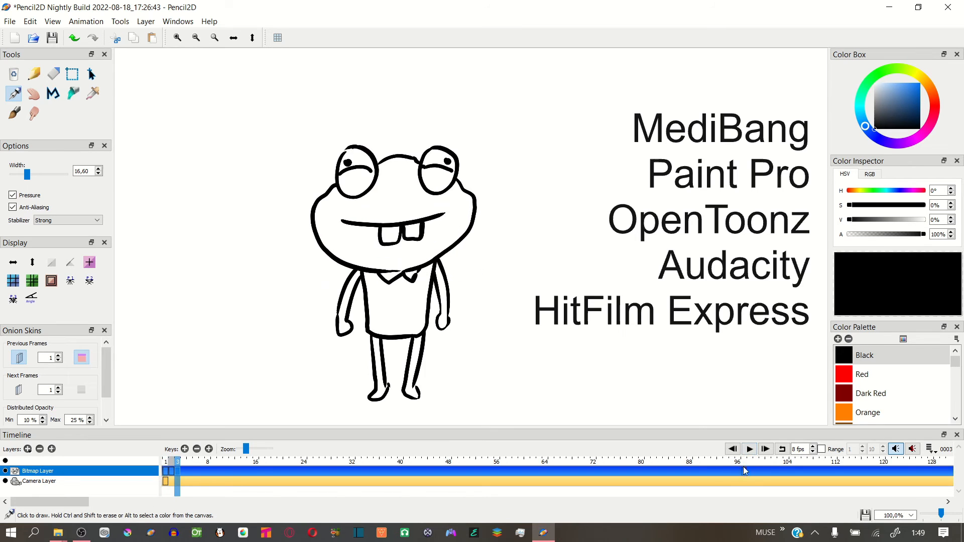
left_click(821, 450)
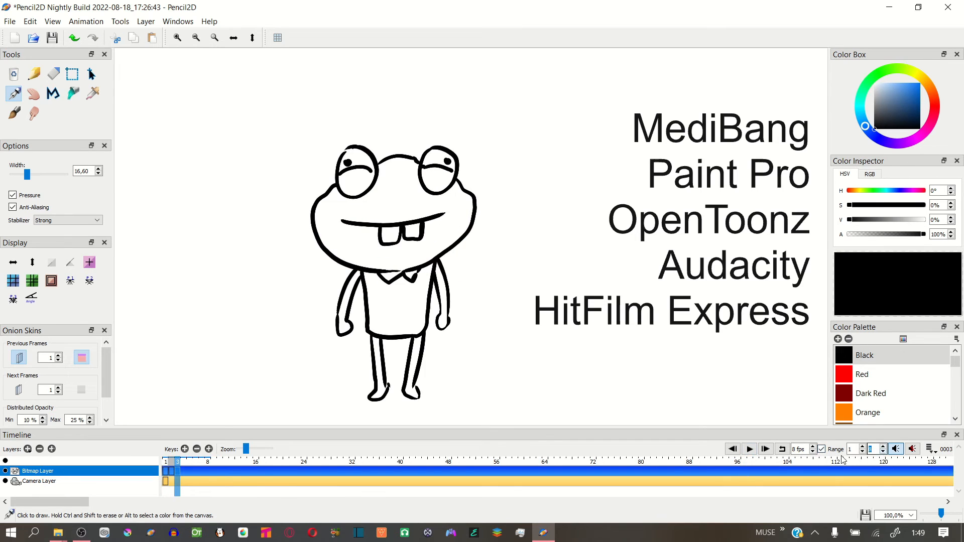
type("8")
left_click(749, 450)
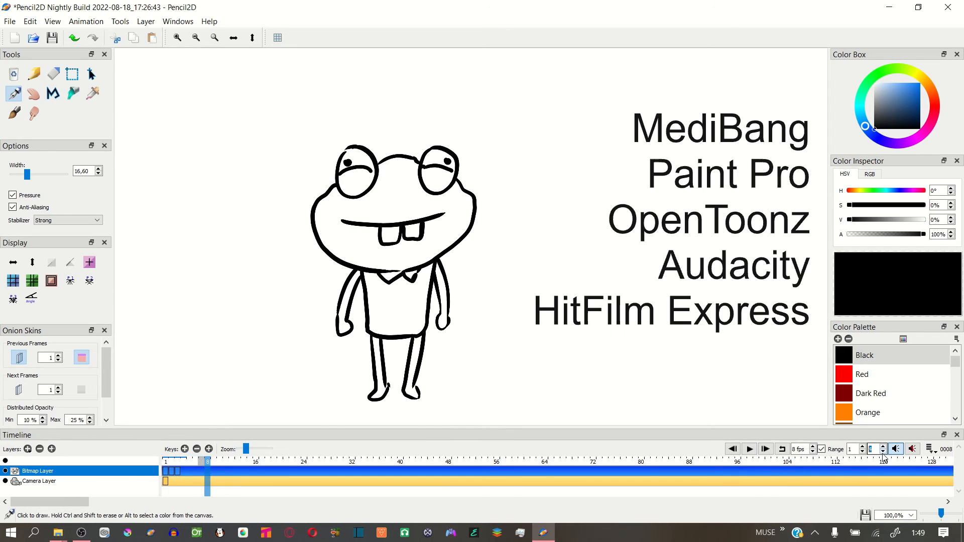
left_click(749, 450)
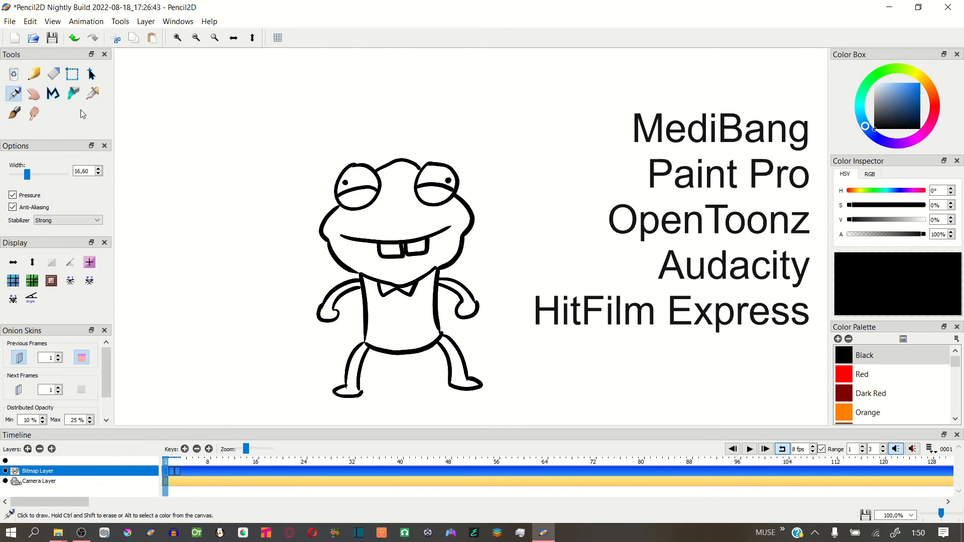
Bucket-fill the frog's head, arms and legs in frame 1 with teal green (hue 163°, saturation 57%, value 80%)
left_click(80, 93)
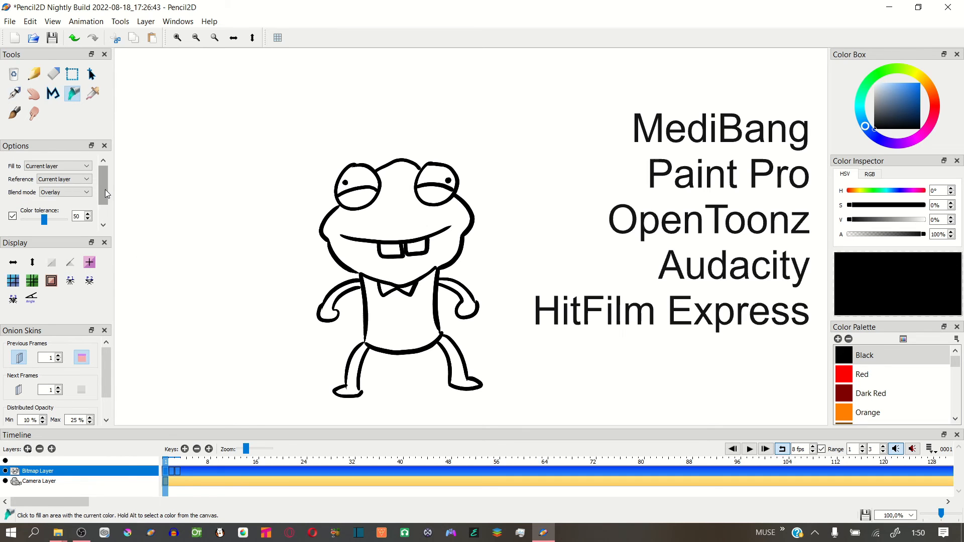
scroll(105, 193, "down", 1)
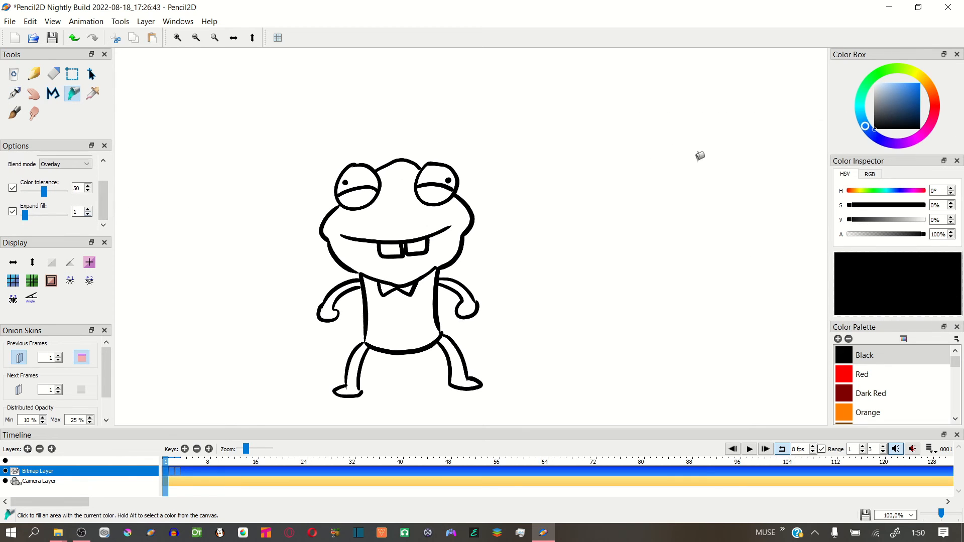
left_click(863, 94)
left_click(901, 92)
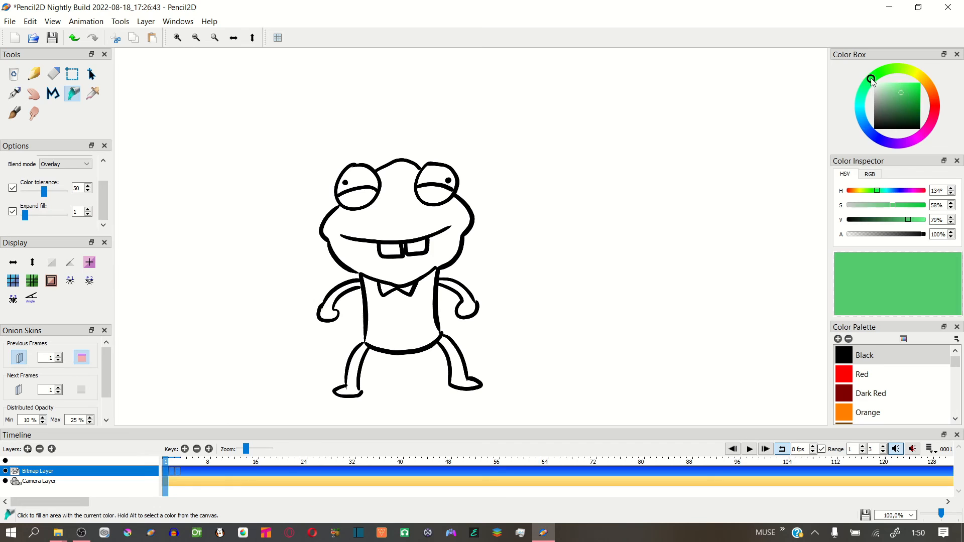
left_click(863, 99)
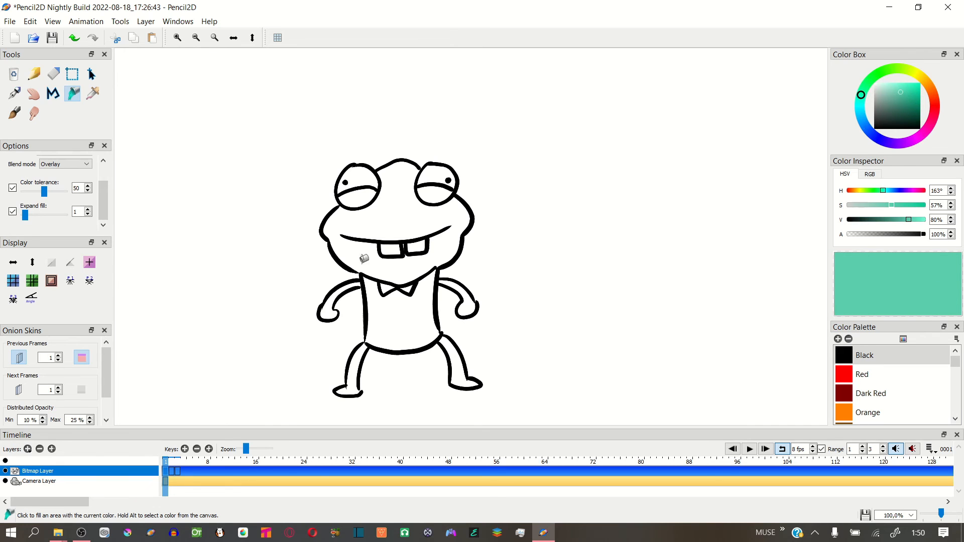
left_click(365, 258)
left_click(330, 304)
left_click(471, 301)
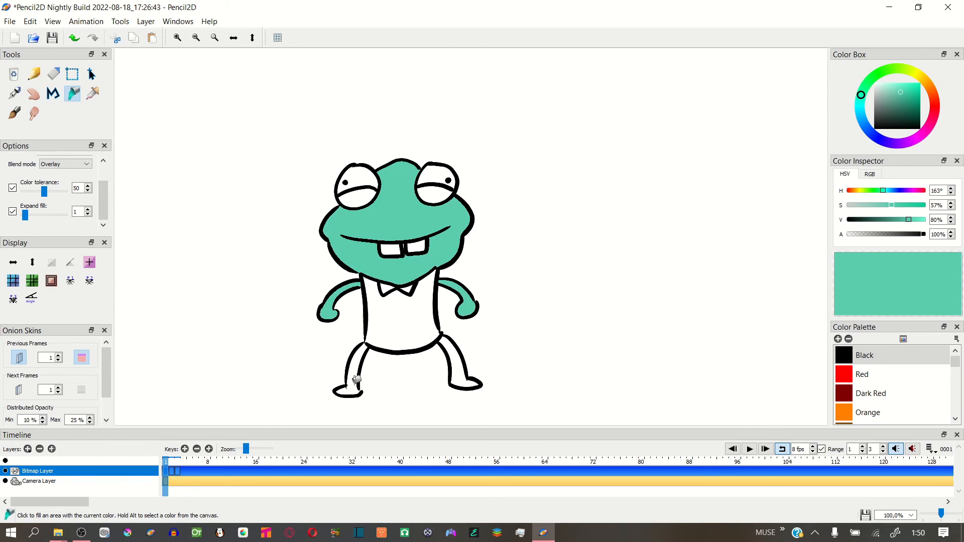
left_click(356, 380)
left_click(467, 375)
In frame 2, fill the head and left arm with the teal green and turn off the previous-frame onion skin
left_click(171, 470)
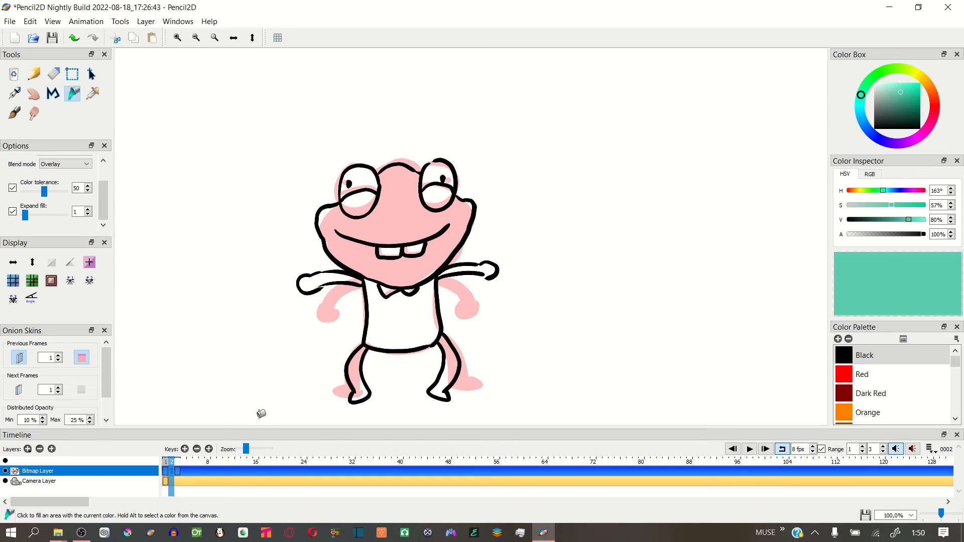
left_click(405, 224)
left_click(19, 357)
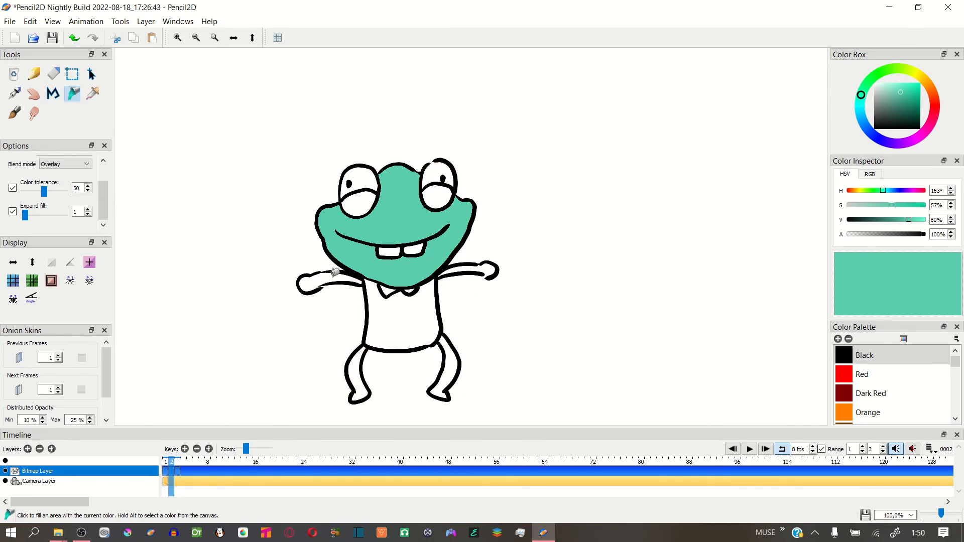
left_click(344, 279)
Close the gap in the right hand's outline in frame 2, and fill the right arm and both legs teal
left_click(467, 265)
key("ctrl+z")
left_click(17, 96)
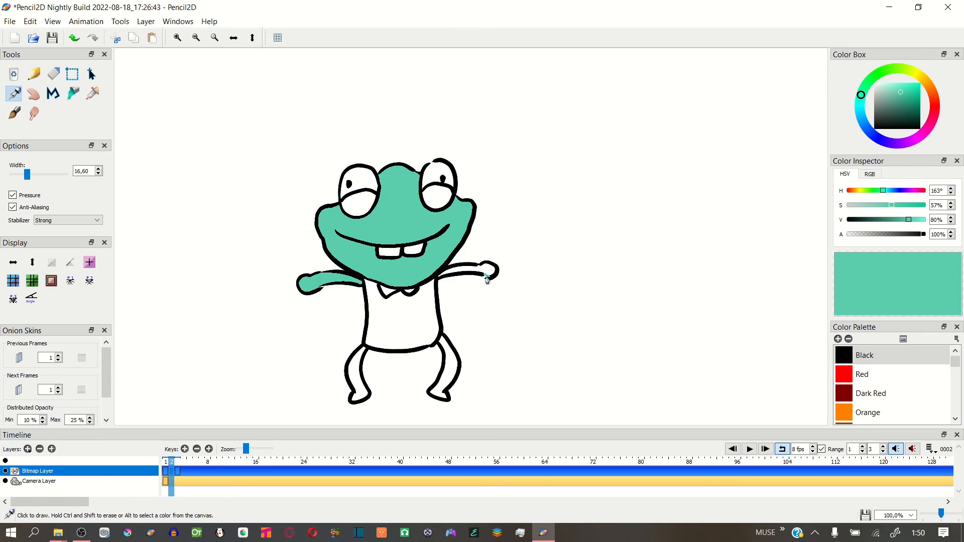
left_click(73, 94)
left_click(464, 271)
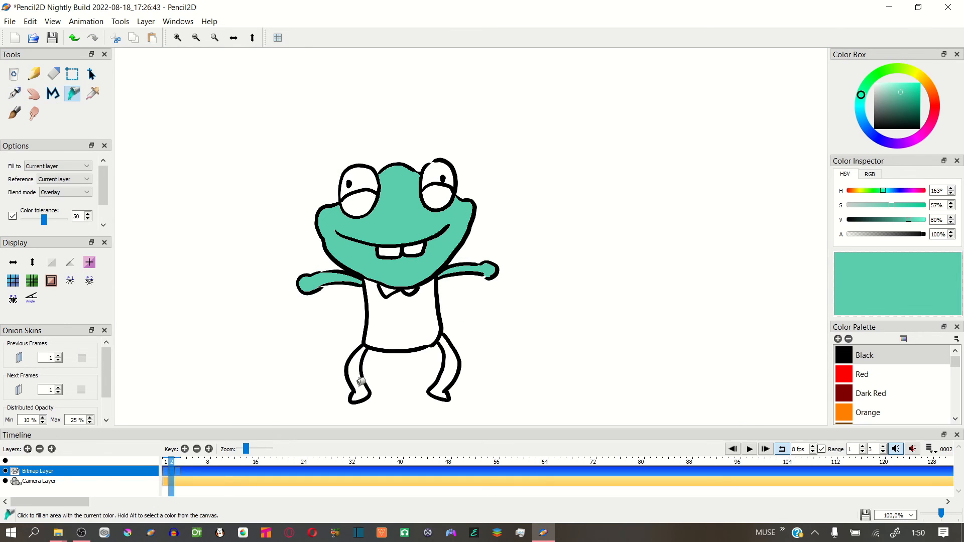
left_click(358, 376)
left_click(444, 364)
Fill the lower part of both eyes with teal green in frame 2 and in frame 1
left_click(357, 199)
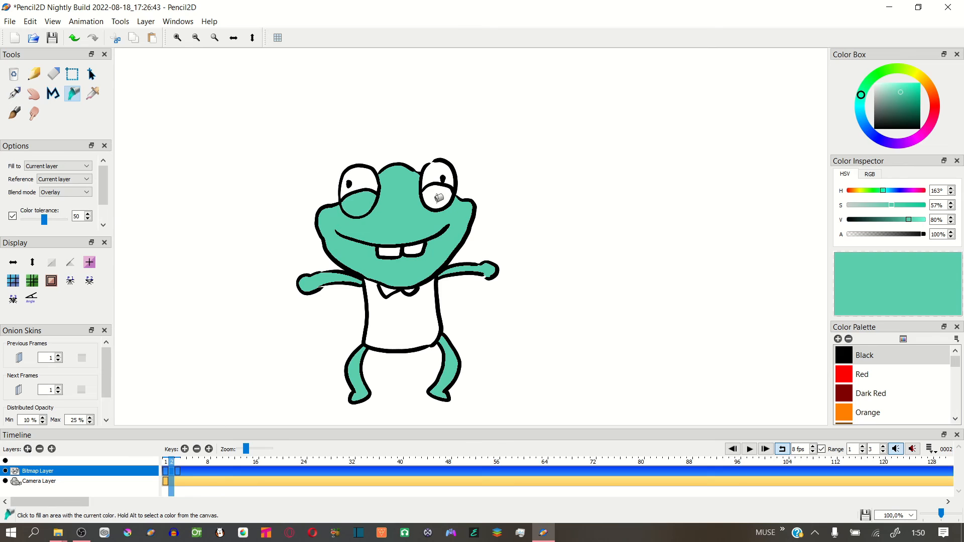
left_click(437, 200)
left_click(167, 462)
left_click(358, 200)
left_click(431, 196)
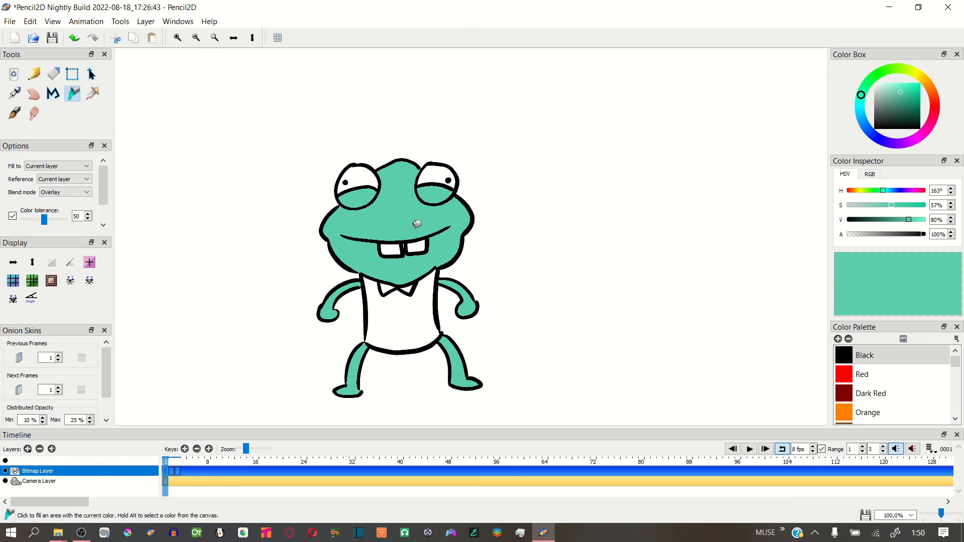
In frame 3, fill the head teal, close the gap in the eye outline and fill the lower eye areas
left_click(177, 471)
left_click(398, 200)
left_click(360, 186)
key("ctrl+z")
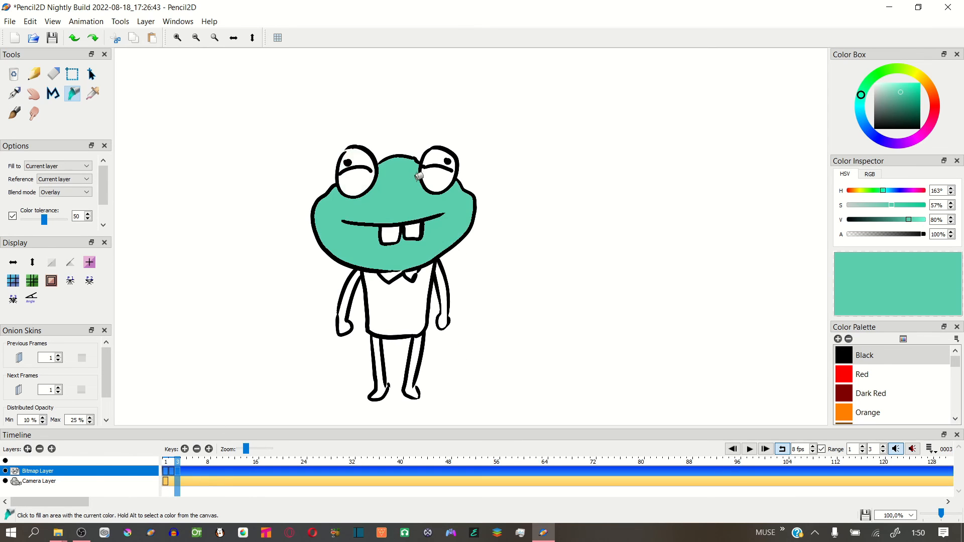
key("p")
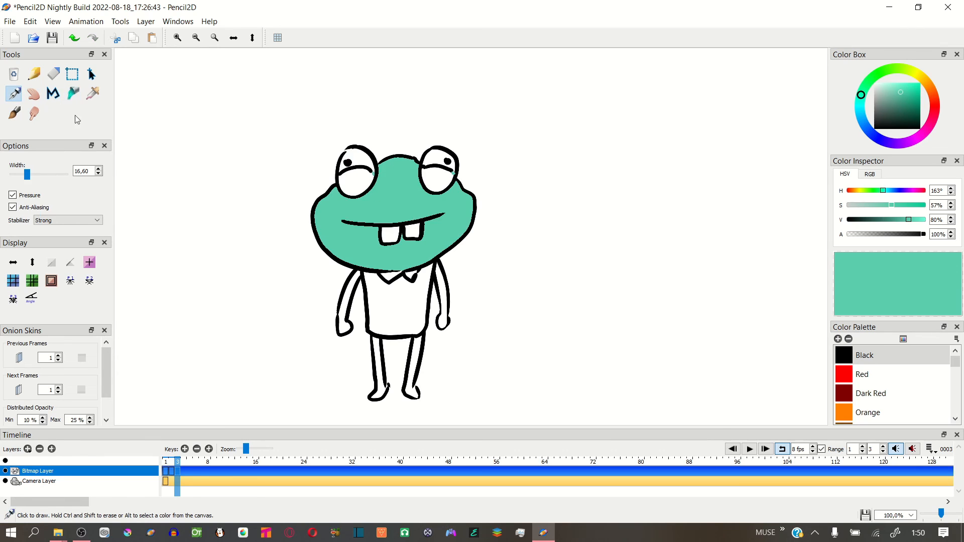
left_click(73, 94)
Fill both arms and both legs of the frog with teal green in frame 3
left_click(347, 309)
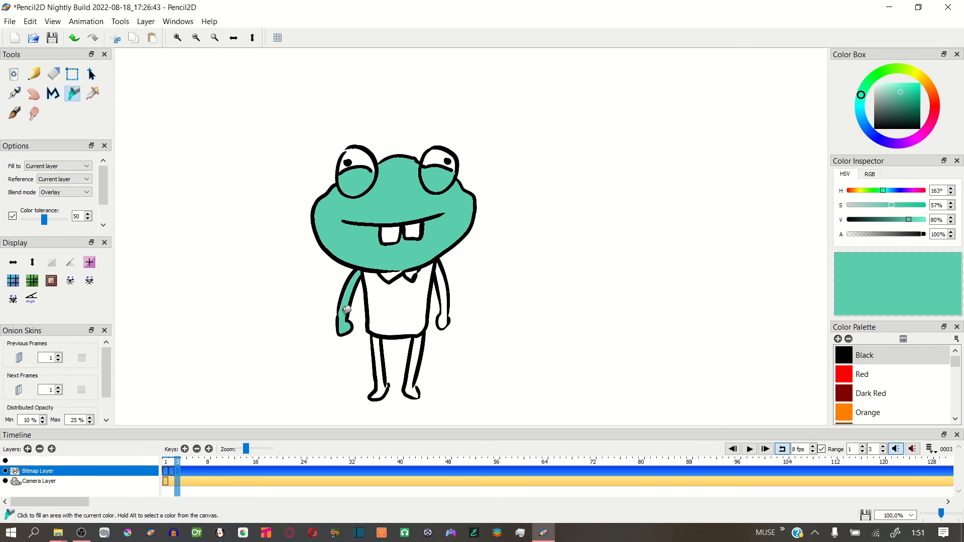
left_click(440, 314)
left_click(380, 356)
left_click(414, 356)
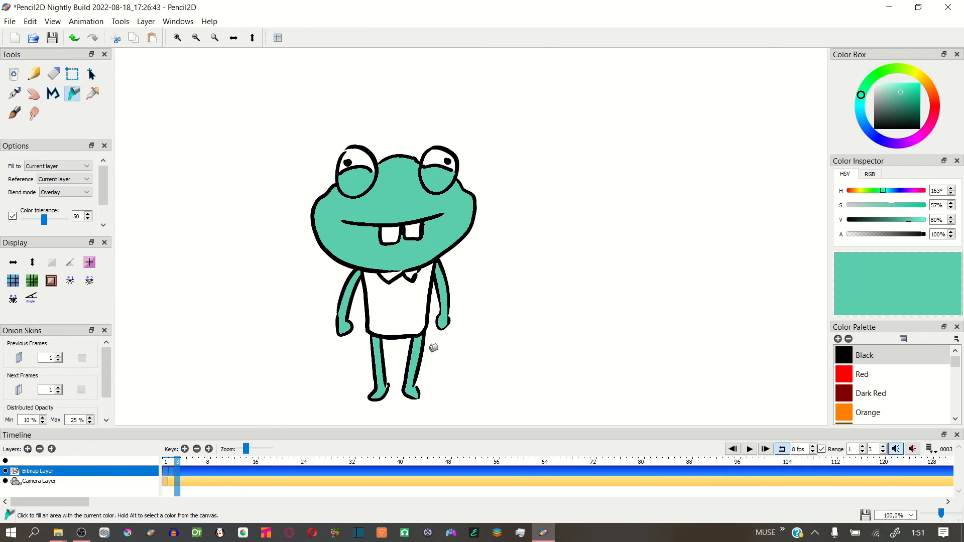
Fill the upper part of both eyes in frame 1 with yellow (hue 48°, saturation 59%, value 100%)
left_click(166, 461)
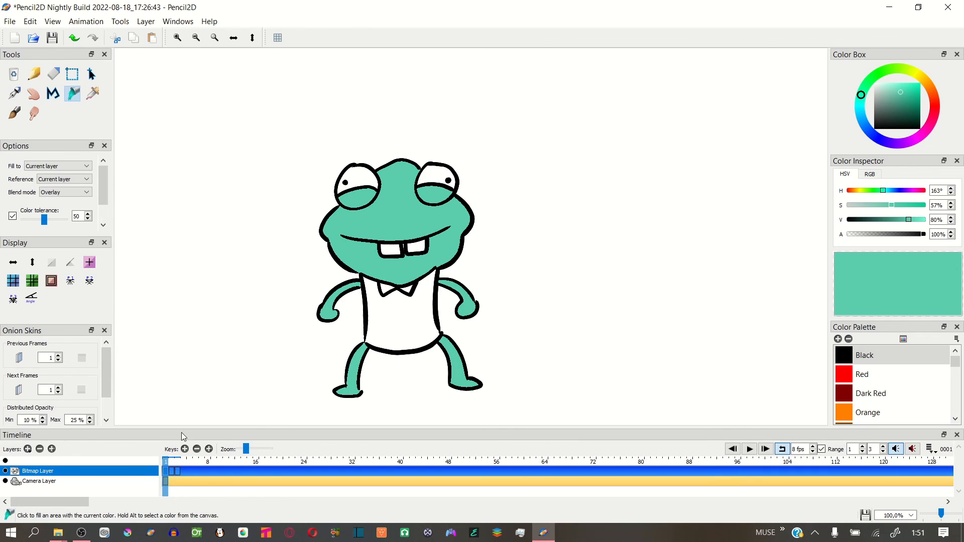
left_click(918, 83)
left_click(897, 85)
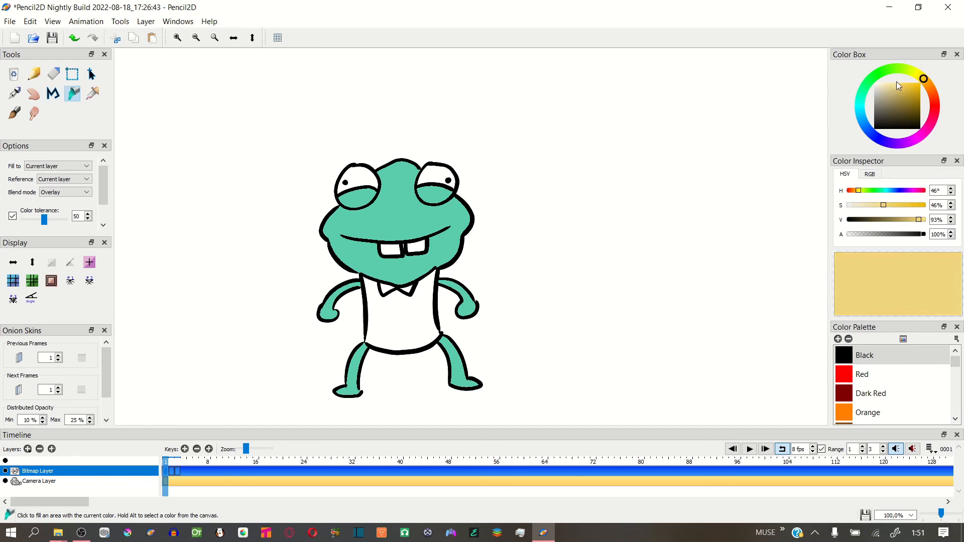
left_click(900, 82)
left_click(358, 174)
left_click(439, 170)
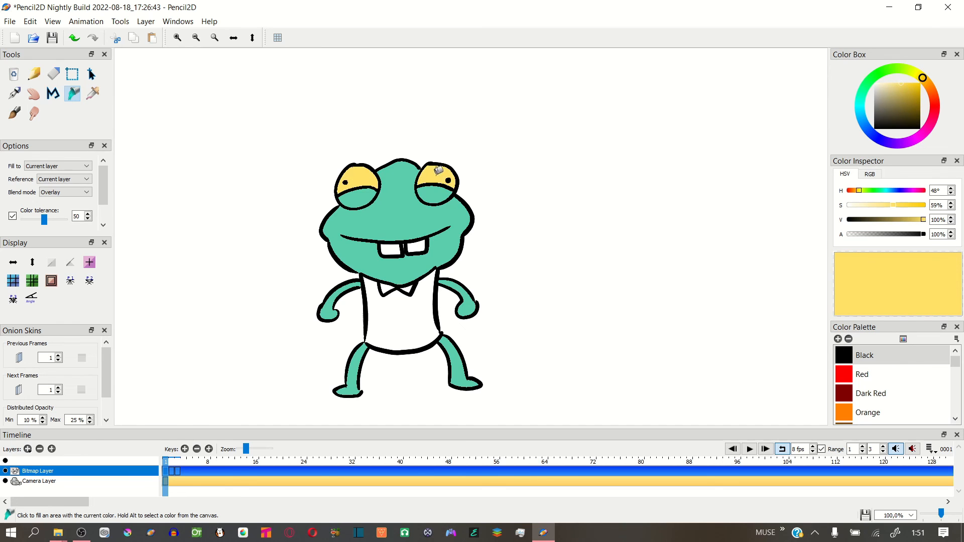
In frame 2, fill the upper part of both eyes with yellow, closing the gap in the right eye's outline with the Pen tool
left_click(172, 470)
left_click(365, 181)
left_click(439, 174)
key("ctrl+z")
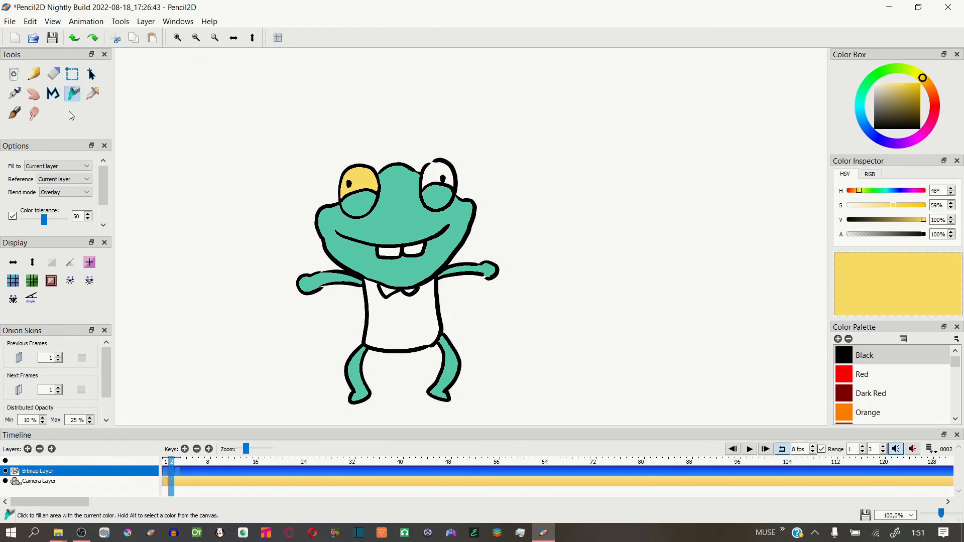
left_click(14, 94)
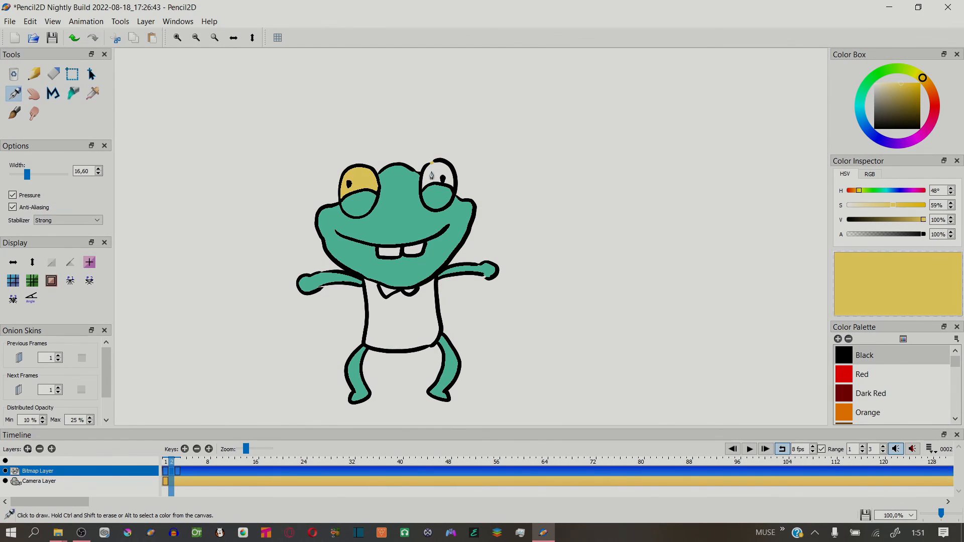
left_click(73, 93)
left_click(446, 173)
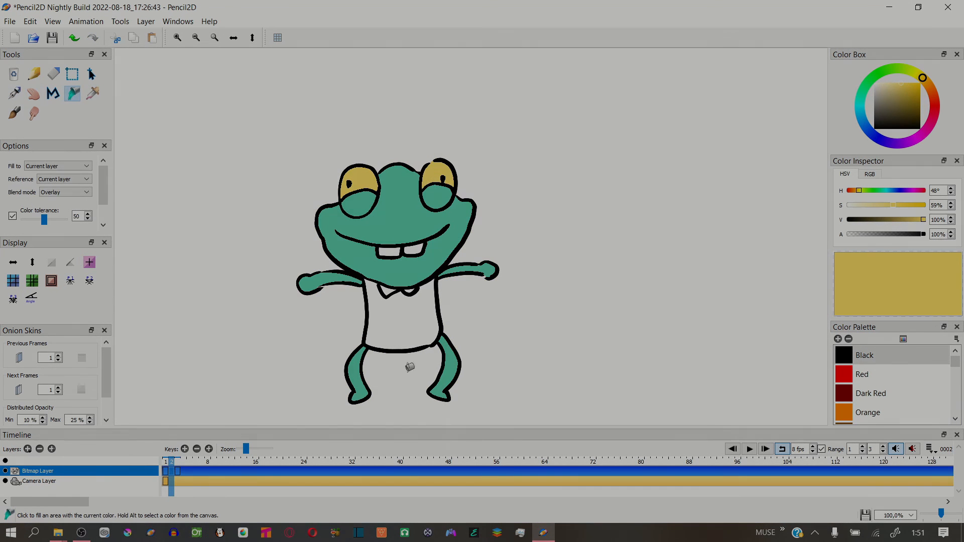
Fill the frog's shirt with purple (hue 285°, saturation 49%, value 100%) in frames 1, 2 and 3
left_click(166, 470)
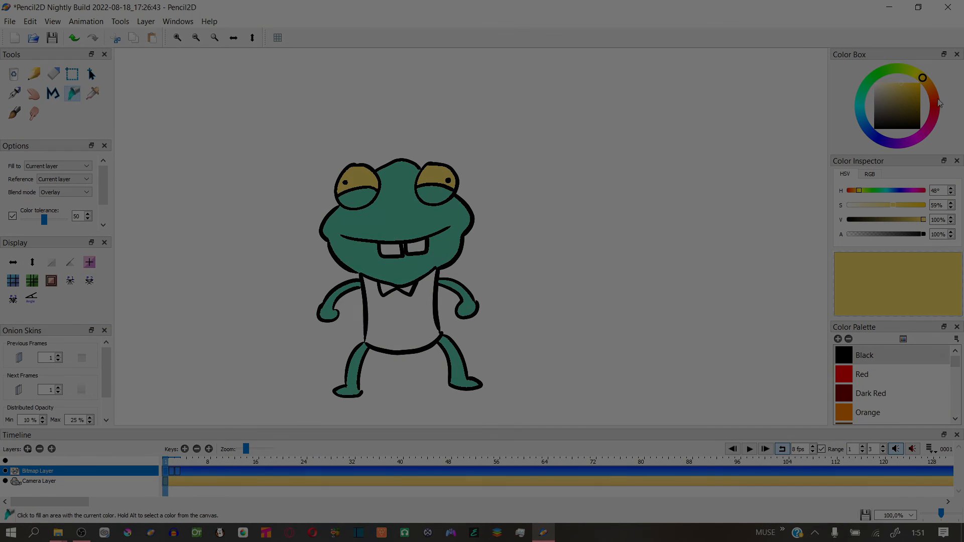
left_click_drag(939, 103, 918, 141)
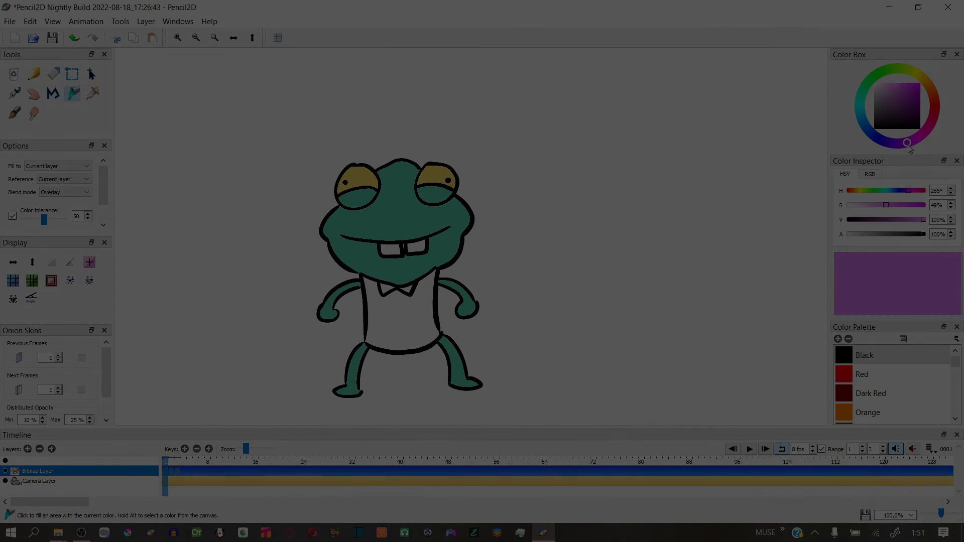
left_click(407, 328)
left_click(172, 470)
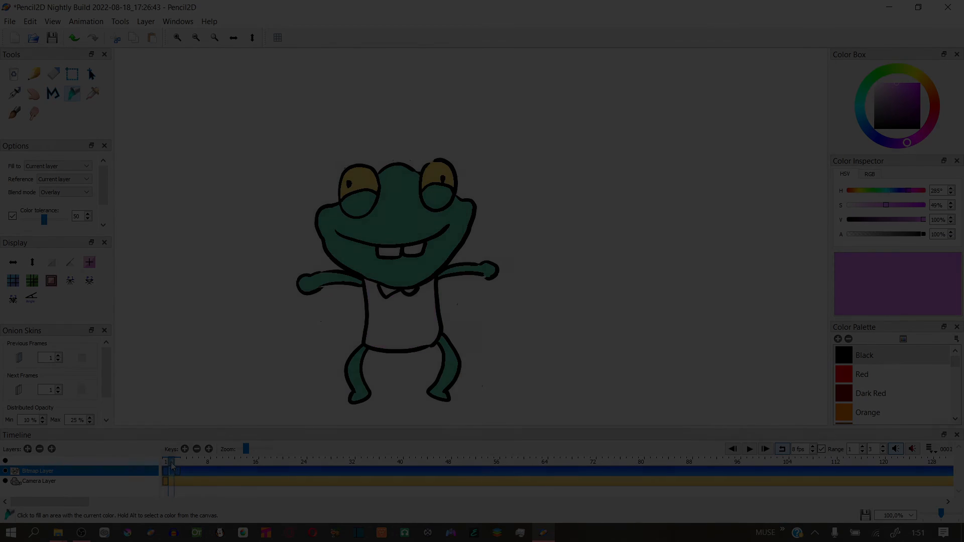
left_click(401, 313)
left_click(177, 471)
left_click(400, 312)
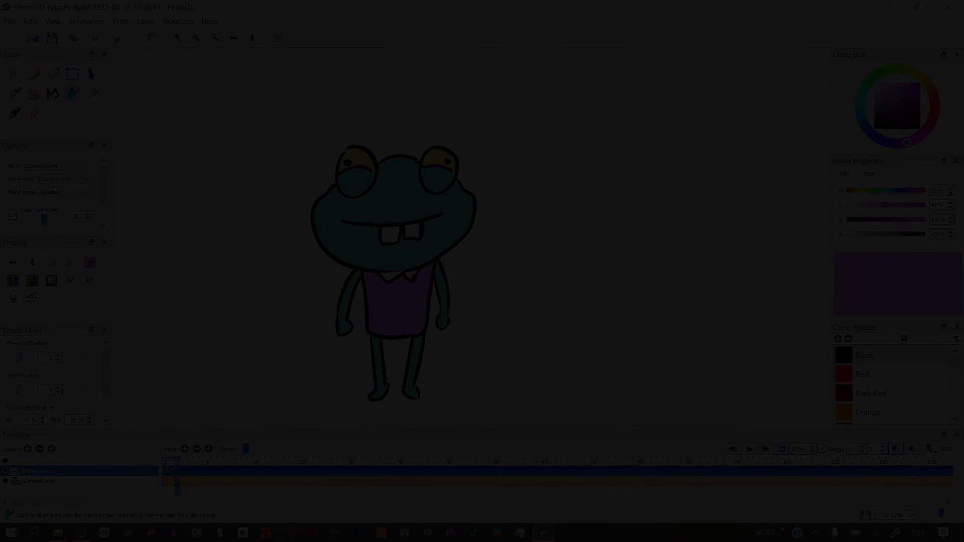